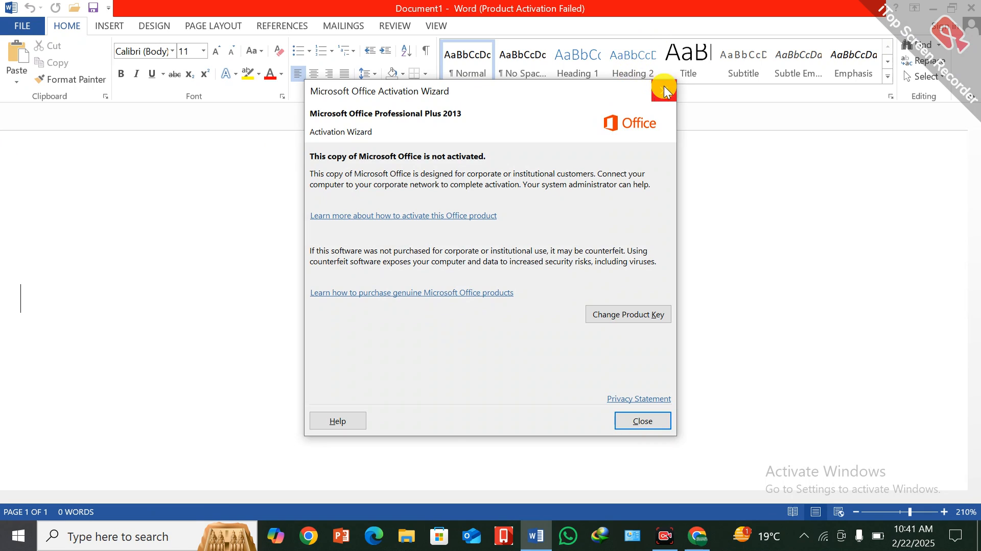
# Dismiss the Microsoft Office Activation Wizard and get ready to insert content into the blank document.
pyautogui.click(664, 90)
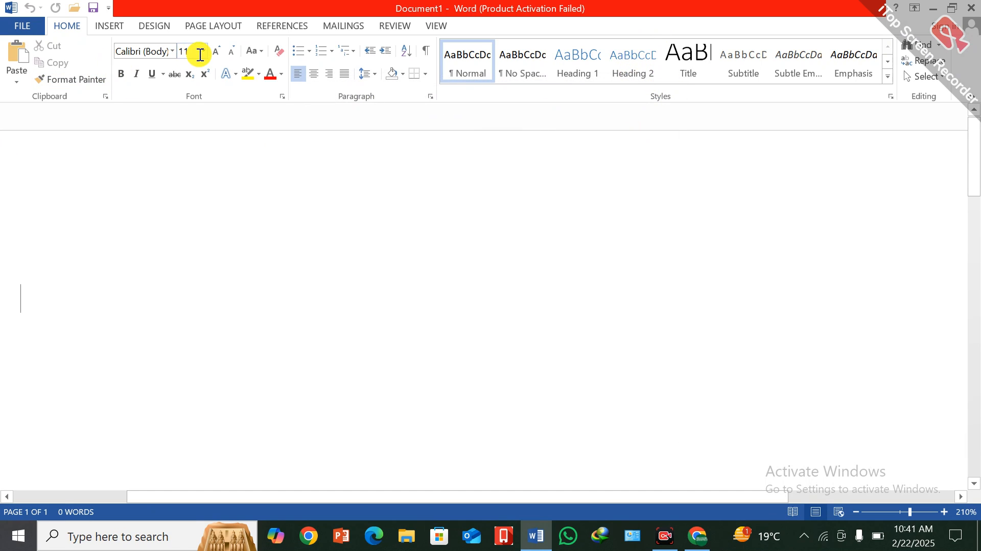
pyautogui.click(97, 25)
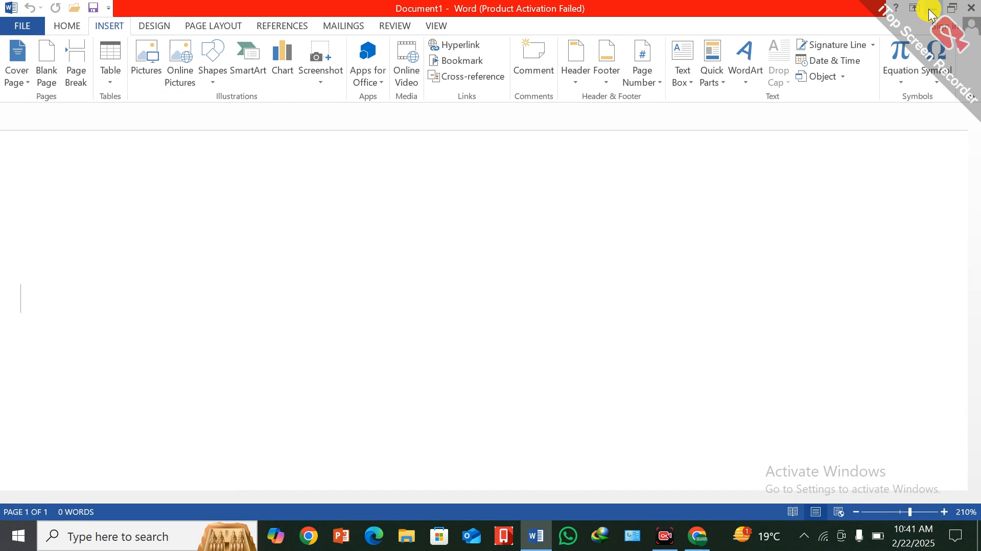
pyautogui.click(704, 541)
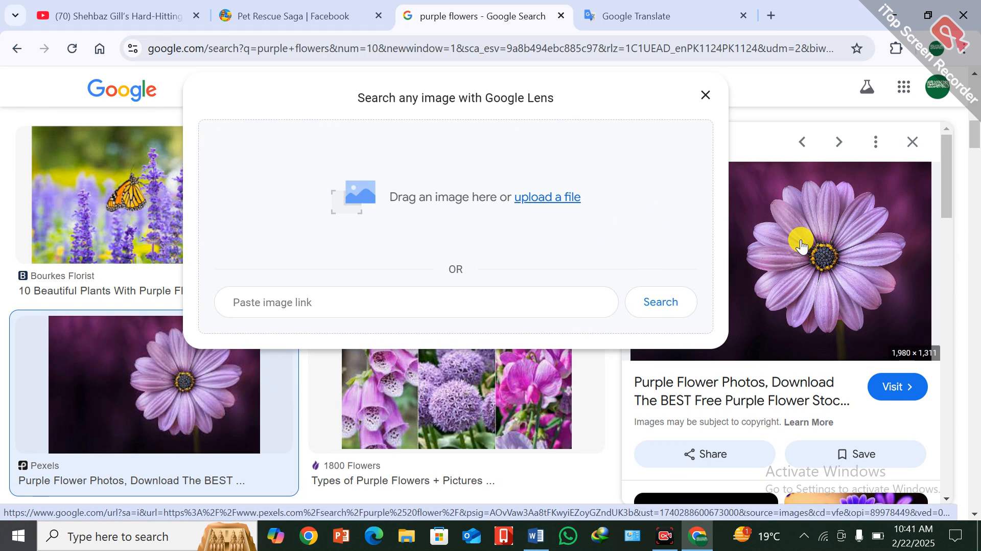
pyautogui.click(977, 536)
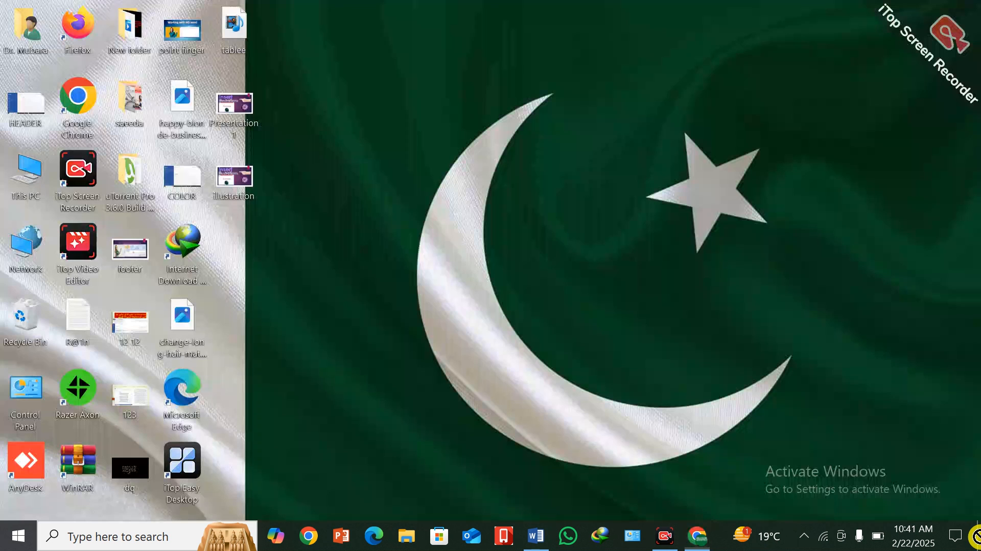
pyautogui.moveTo(977, 537); pyautogui.dragTo(364, 54)
# Switch to Chrome, copy the Pexels purple flower photo to the desktop, and keep the existing file for the duplicate.
pyautogui.click(699, 540)
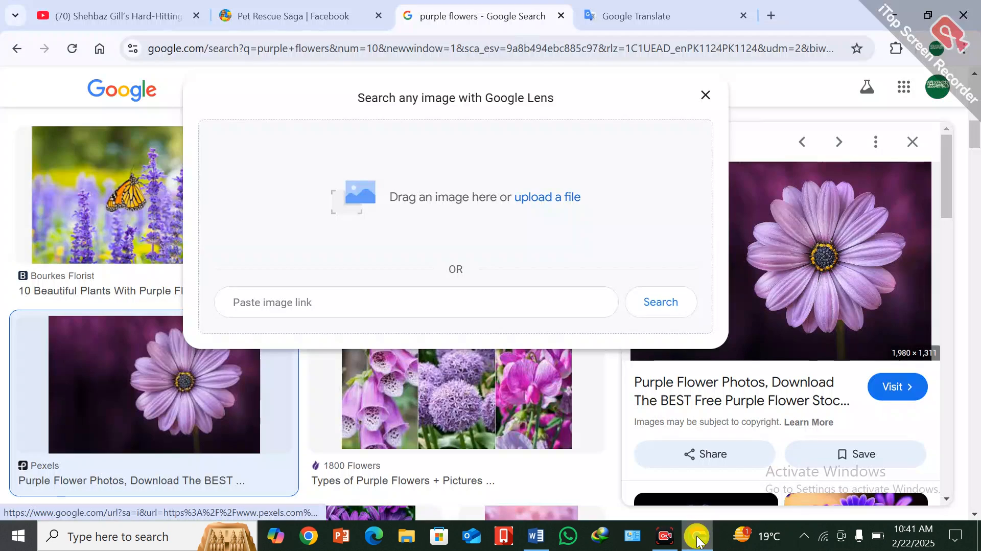
pyautogui.click(699, 95)
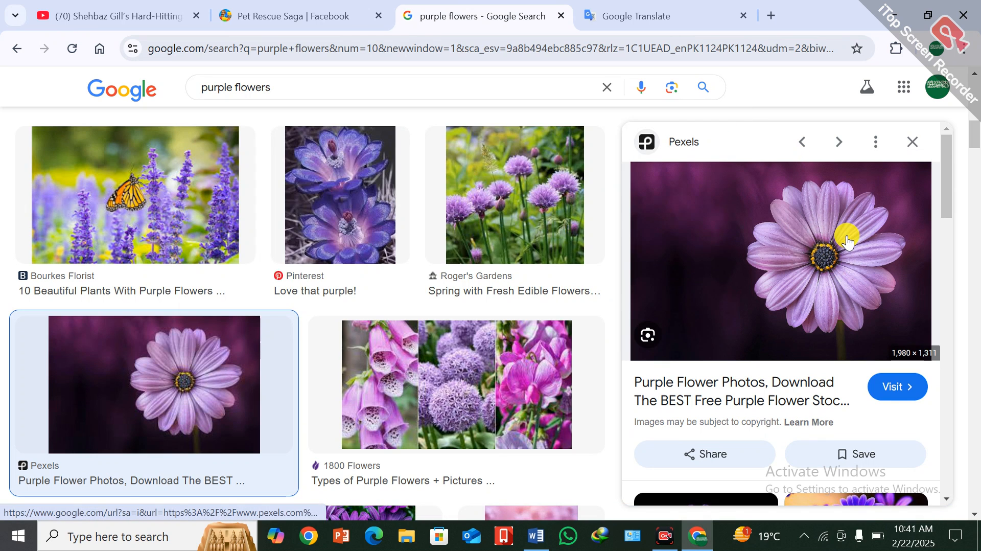
pyautogui.moveTo(846, 241); pyautogui.dragTo(723, 360)
pyautogui.moveTo(663, 290); pyautogui.dragTo(639, 283)
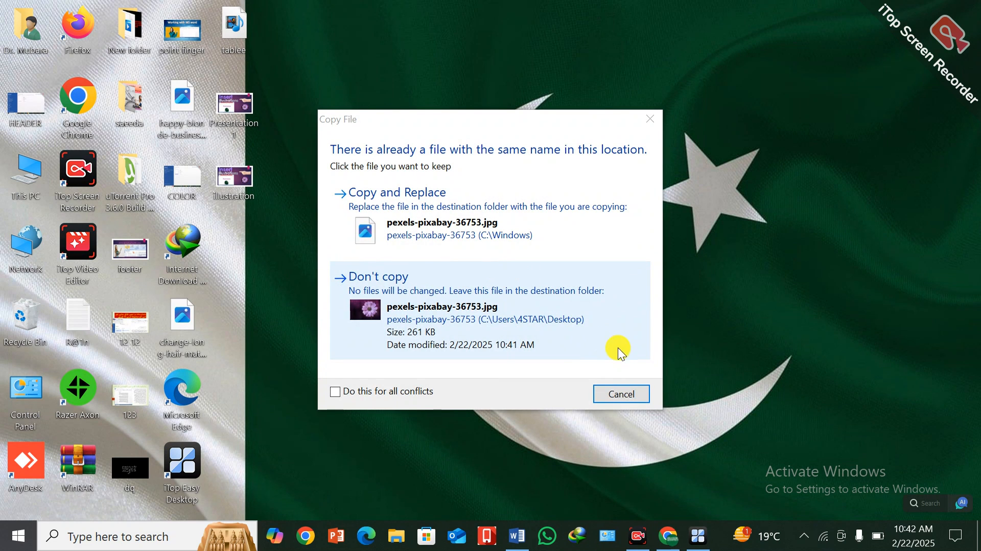
pyautogui.click(408, 308)
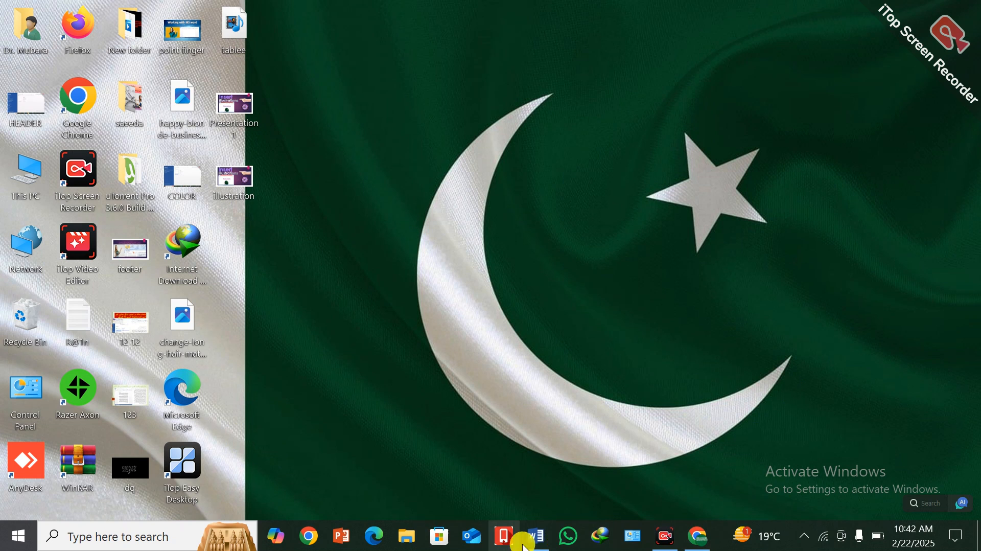
# Switch to Word and insert the picture pexels-pixabay-36753 from the Desktop into the document.
pyautogui.moveTo(537, 539)
pyautogui.click(549, 493)
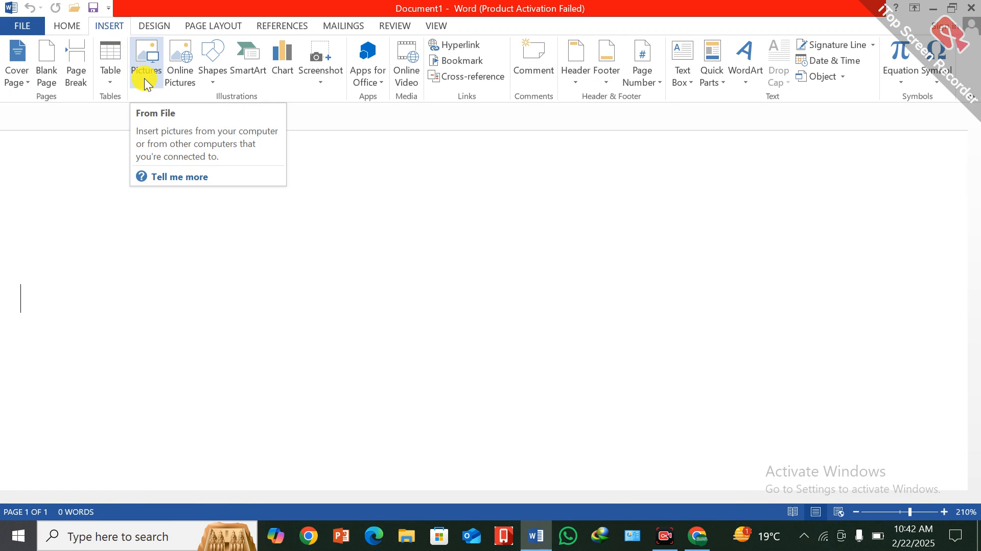
pyautogui.click(144, 61)
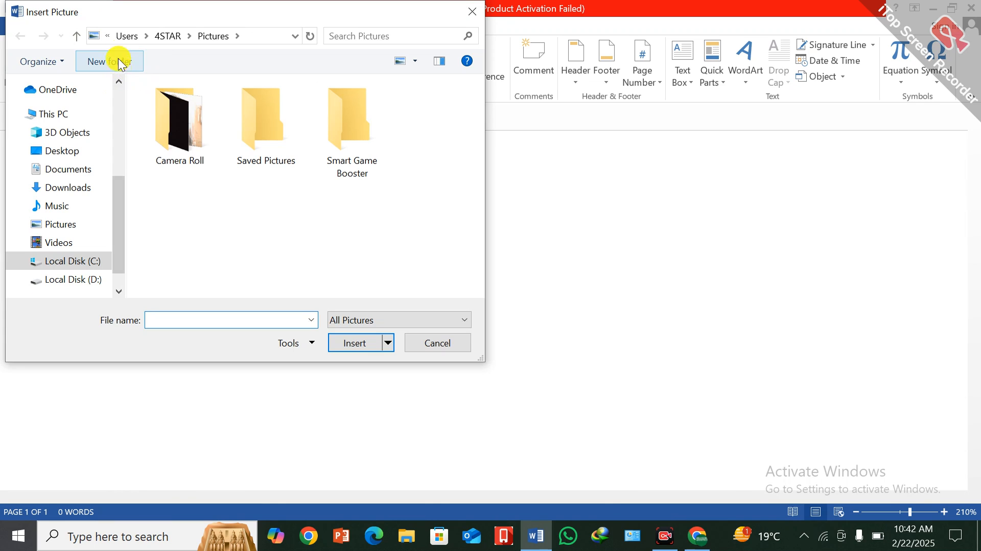
pyautogui.click(58, 151)
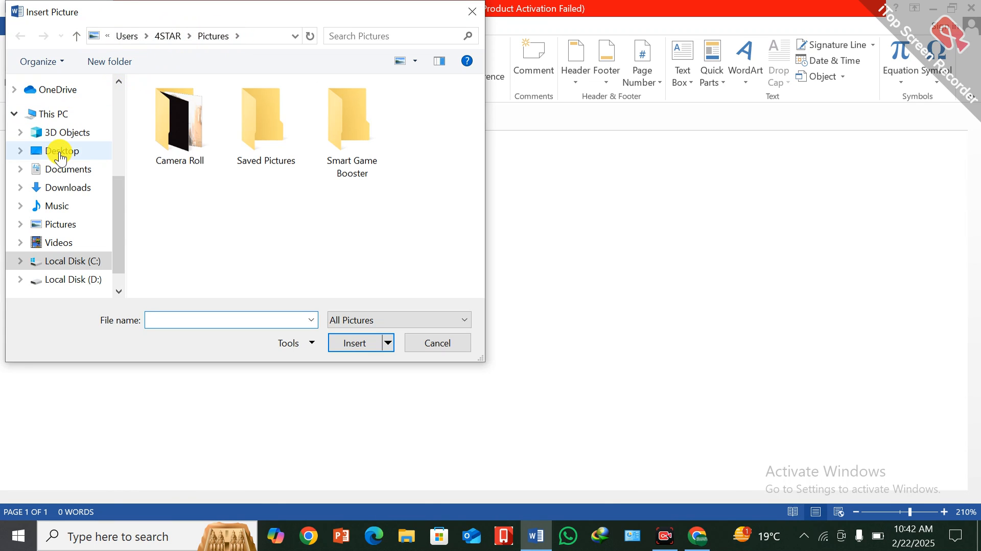
pyautogui.doubleClick(303, 17)
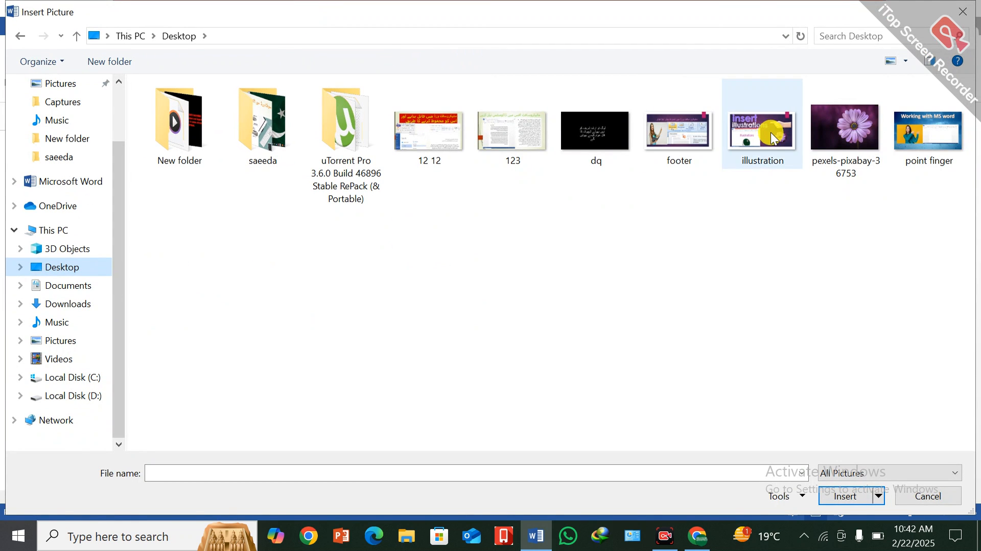
pyautogui.doubleClick(854, 126)
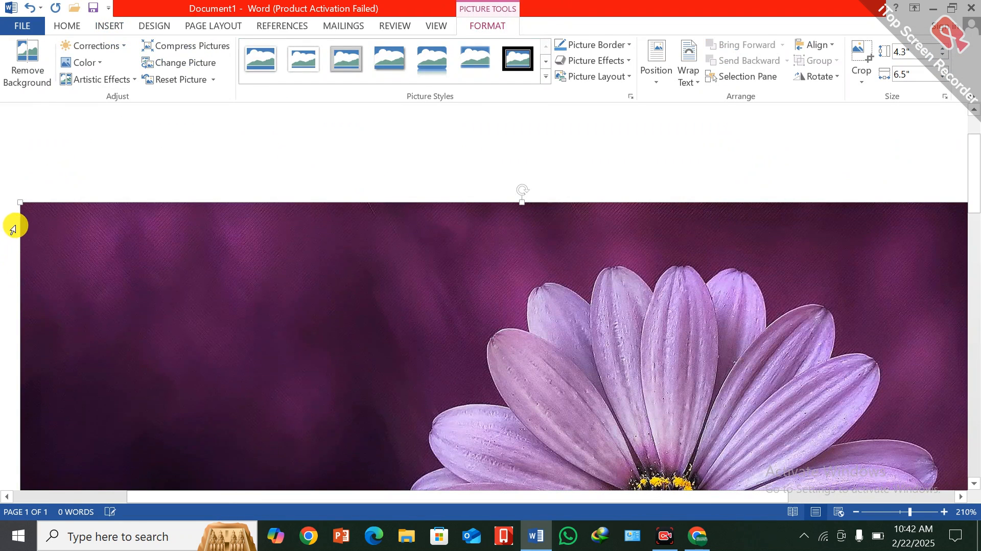
# Shrink the flower picture in stages to about 1.24" high and 1.72" wide.
pyautogui.moveTo(21, 204); pyautogui.dragTo(255, 352)
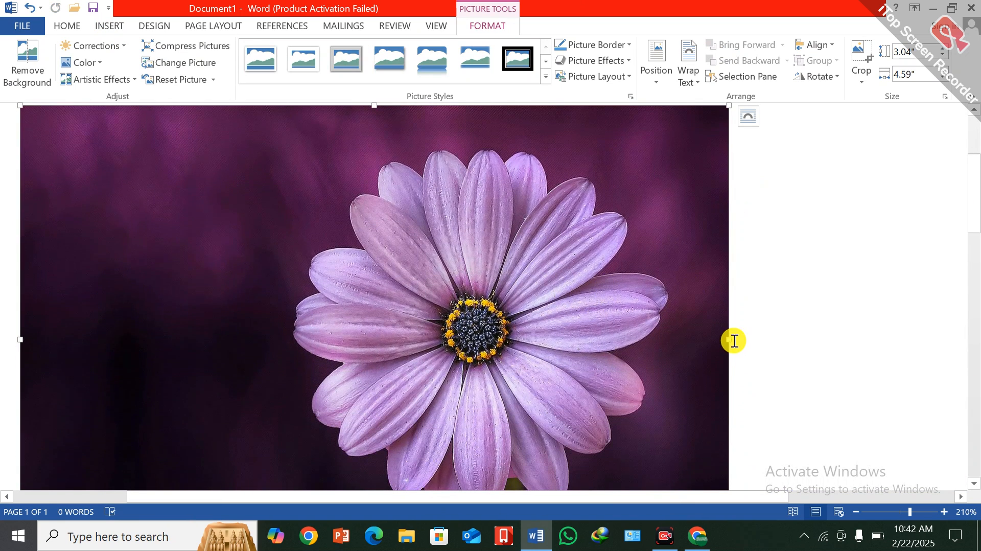
pyautogui.moveTo(730, 339); pyautogui.dragTo(410, 347)
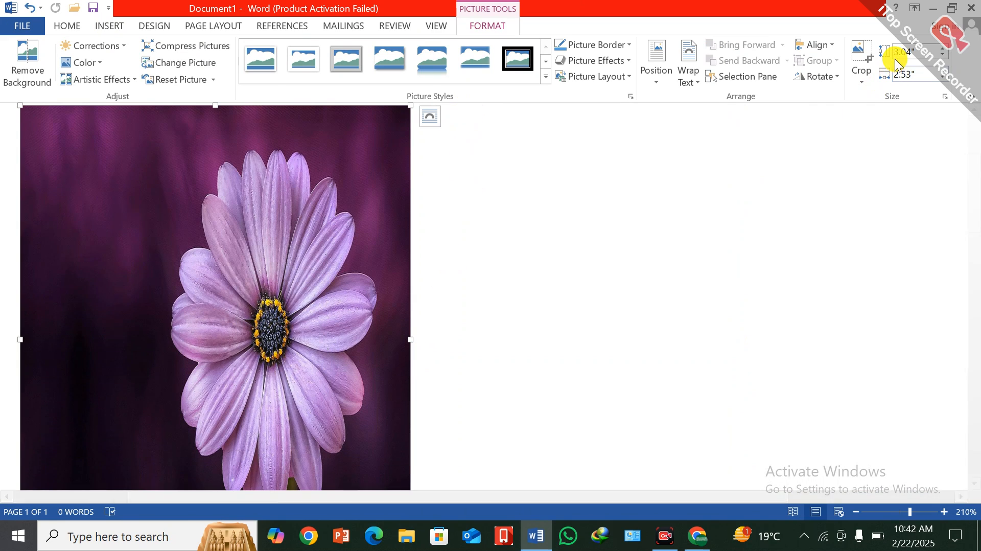
pyautogui.click(943, 56)
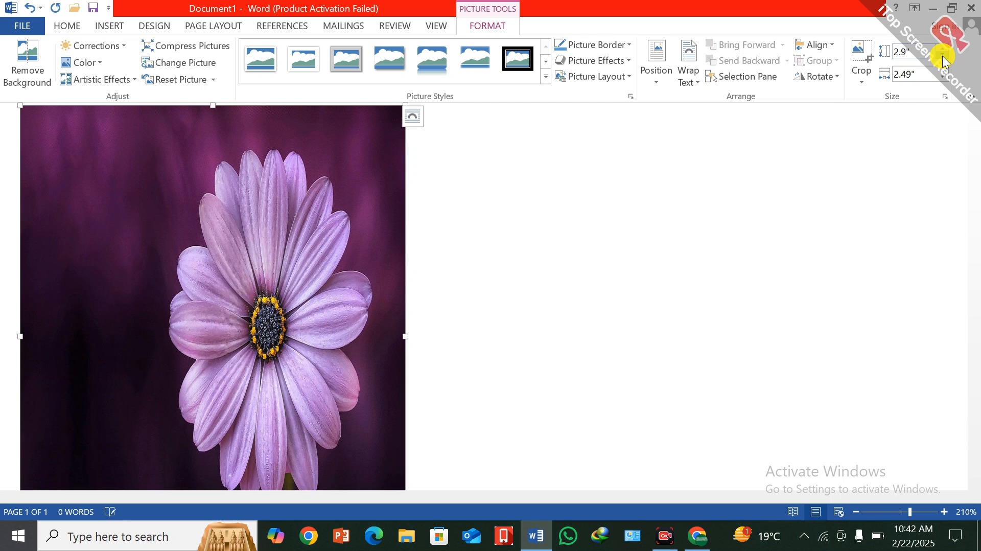
pyautogui.click(943, 56)
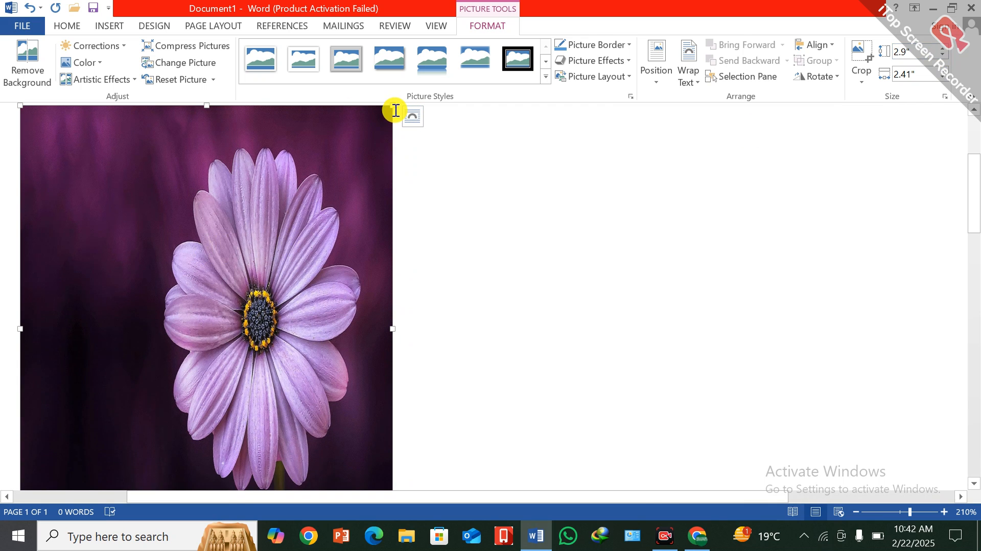
pyautogui.moveTo(394, 105); pyautogui.dragTo(256, 309)
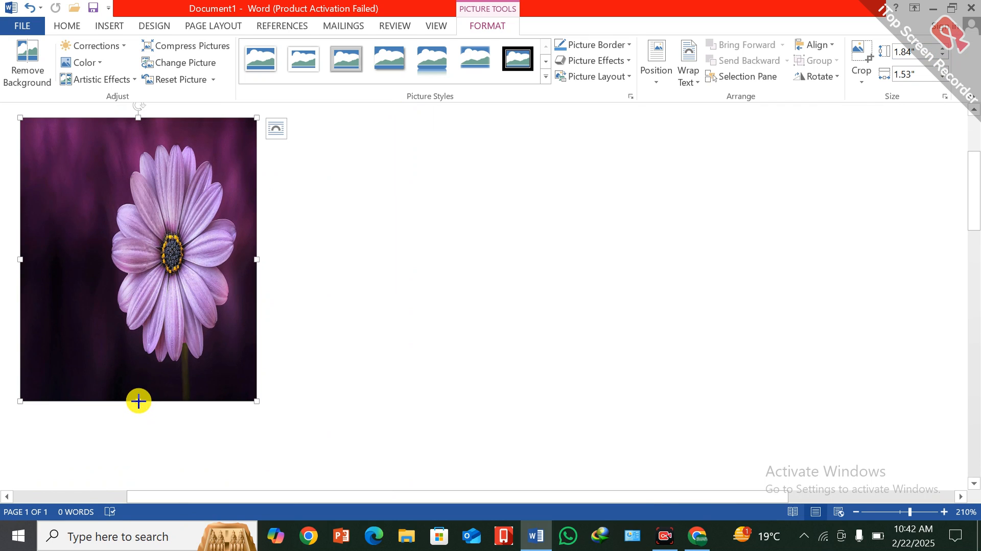
pyautogui.moveTo(137, 400); pyautogui.dragTo(163, 308)
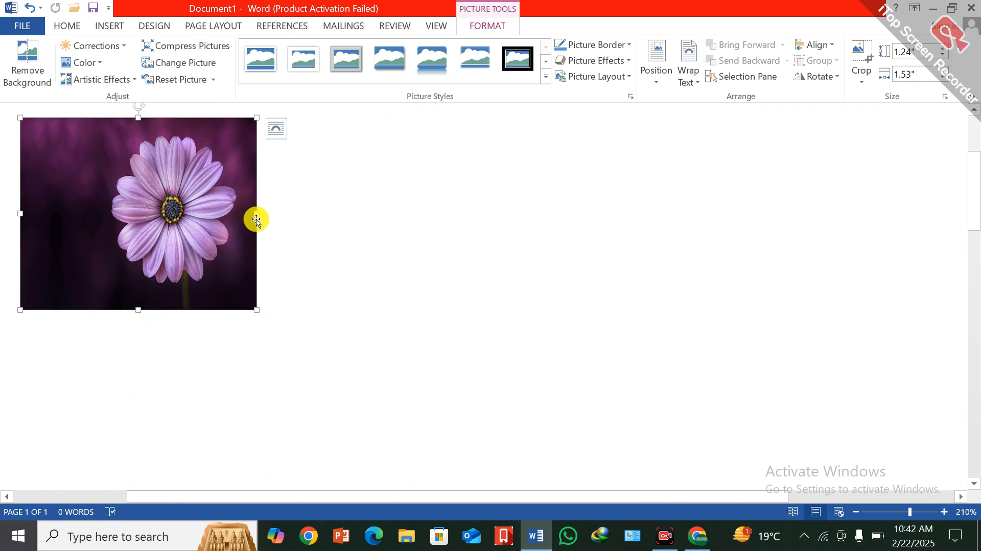
pyautogui.moveTo(256, 213); pyautogui.dragTo(285, 213)
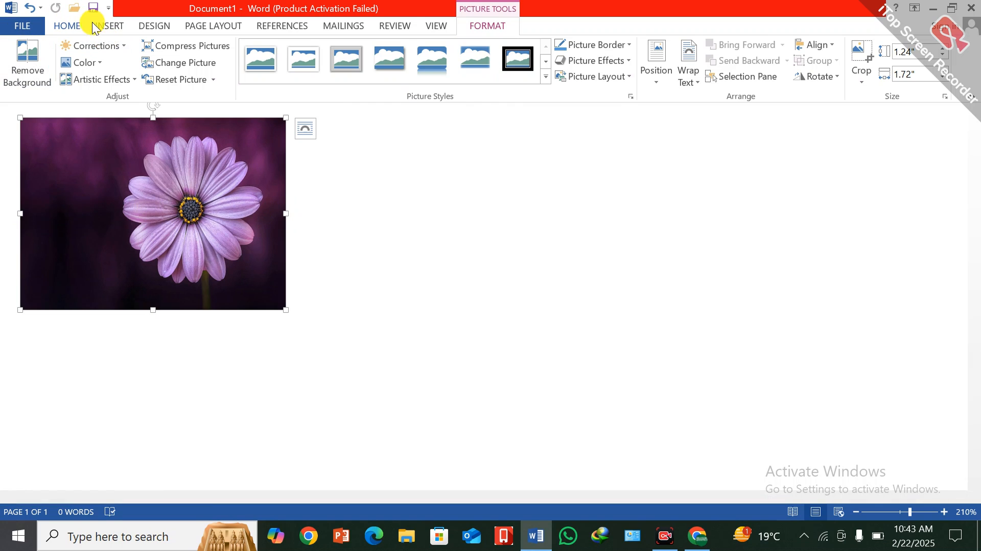
# Centre the flower picture on its line and afterwards switch its paragraph alignment to right.
pyautogui.click(66, 26)
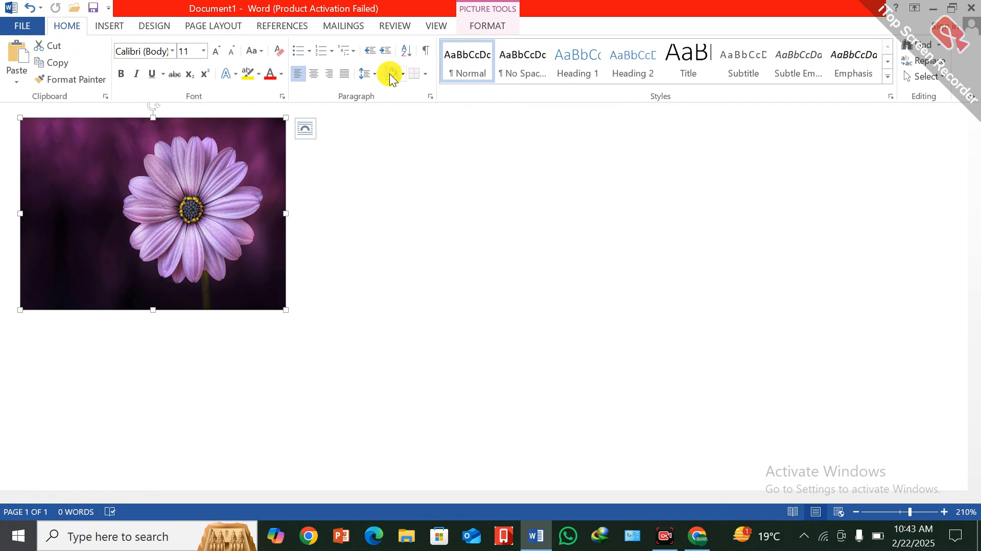
pyautogui.click(315, 74)
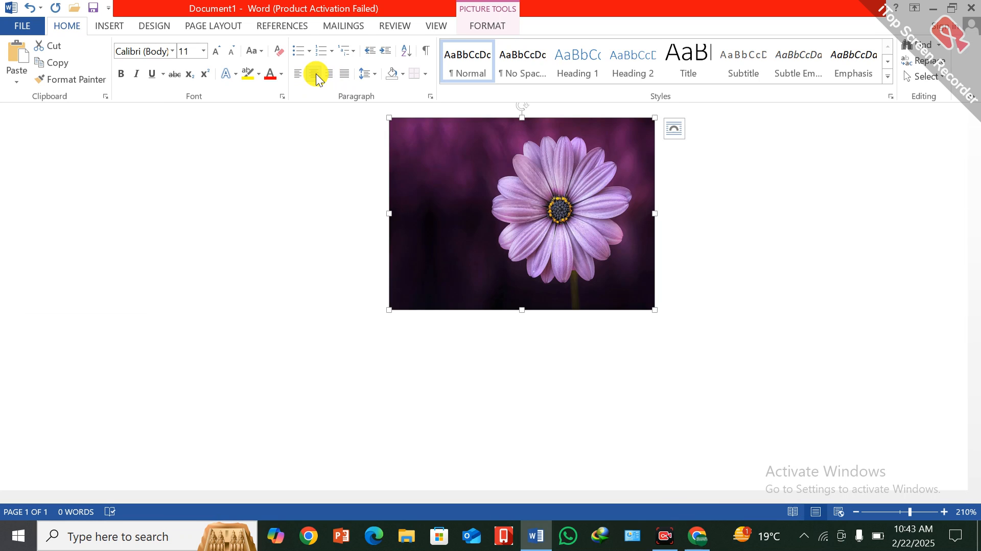
pyautogui.click(331, 74)
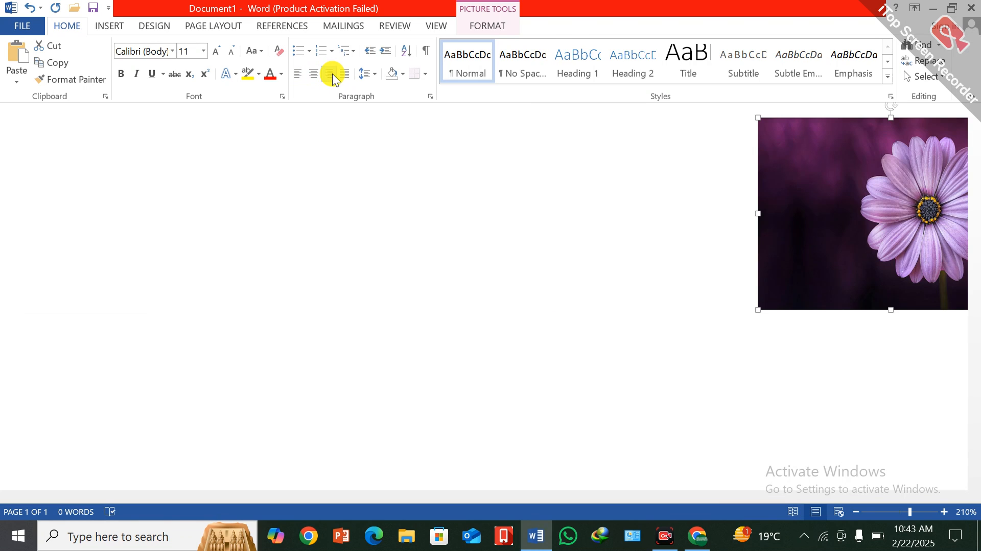
pyautogui.moveTo(855, 190); pyautogui.dragTo(795, 203)
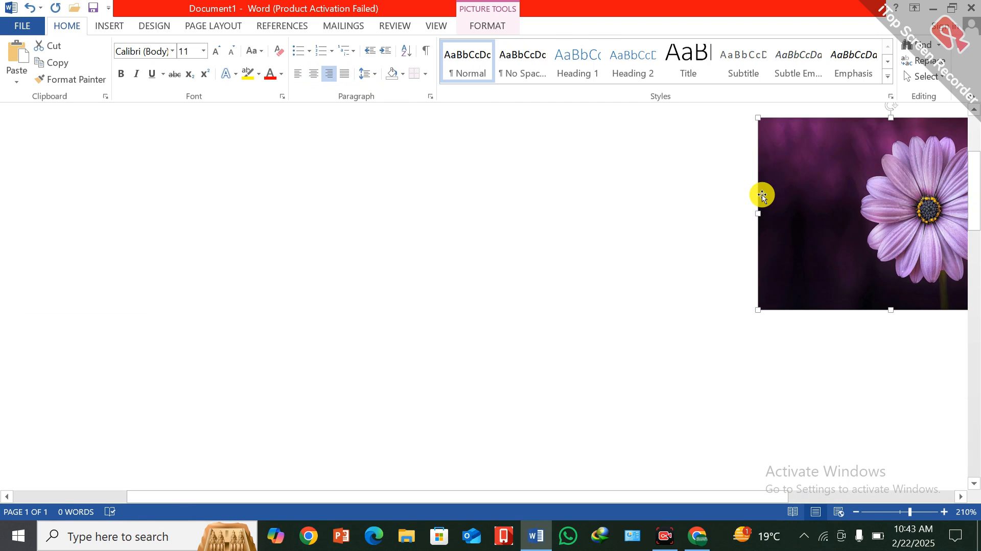
# Position the flower picture at the top centre of the page with square text wrapping.
pyautogui.click(488, 25)
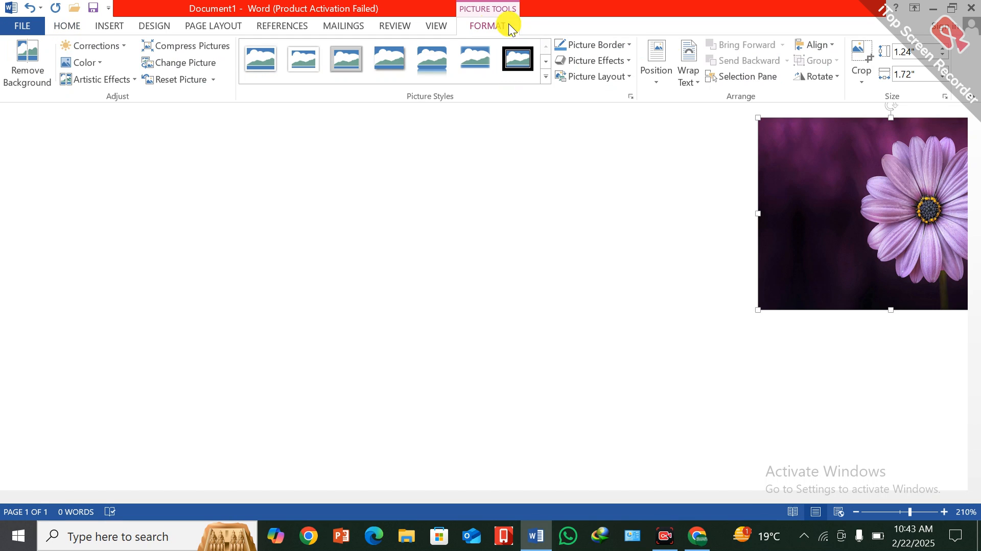
pyautogui.click(657, 82)
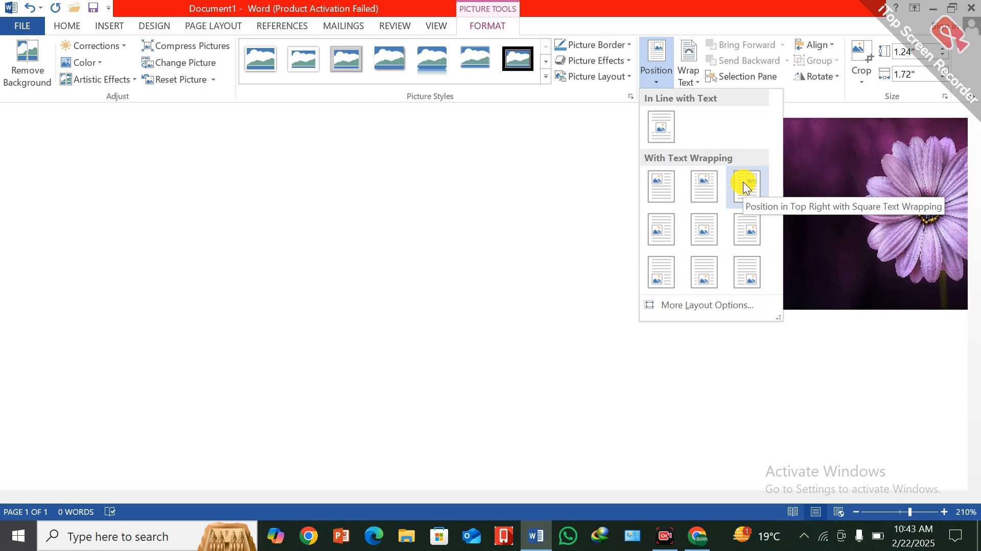
pyautogui.click(704, 186)
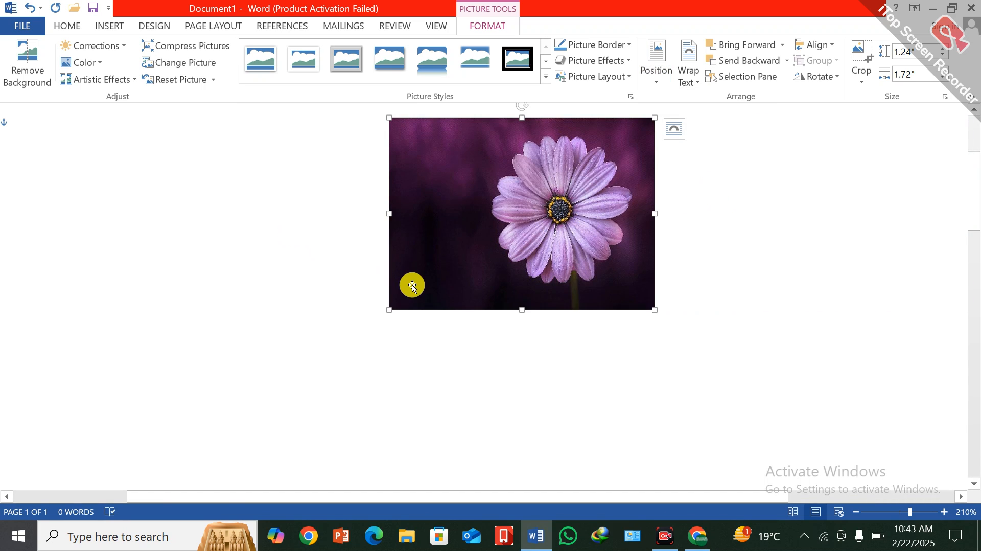
# Delete the flower picture from the document.
pyautogui.scroll(3, 413, 286)
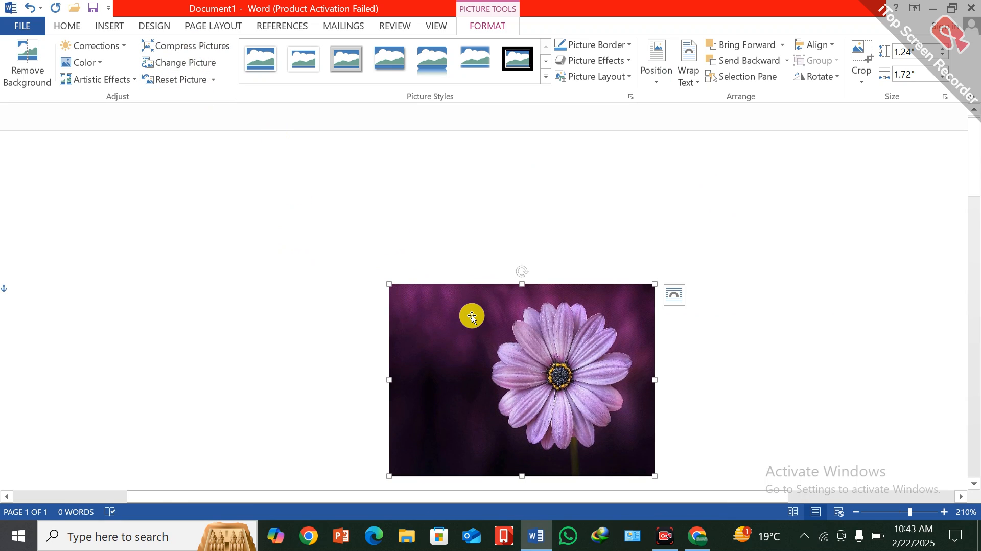
pyautogui.press('Delete')
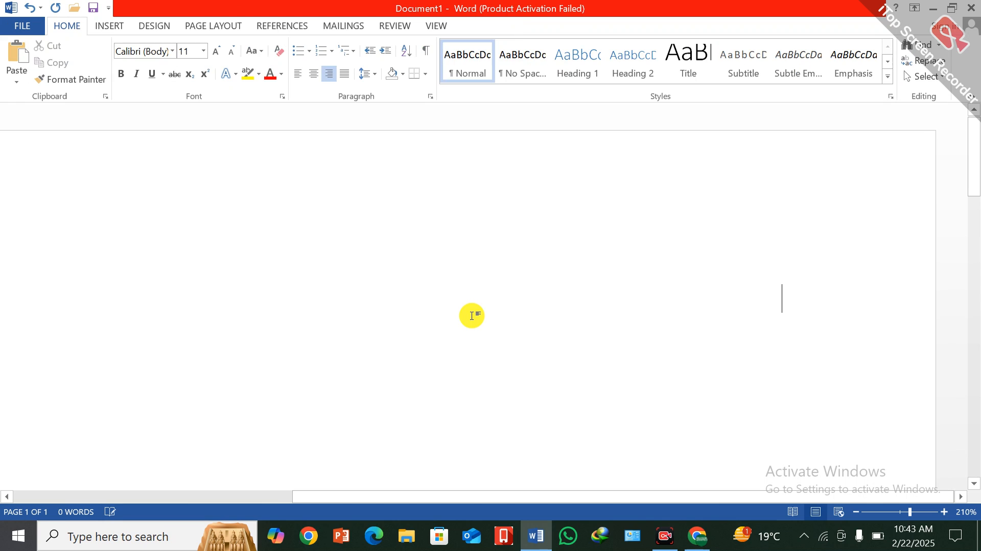
# Start inserting an online picture and browse the personal OneDrive as its source.
pyautogui.click(112, 25)
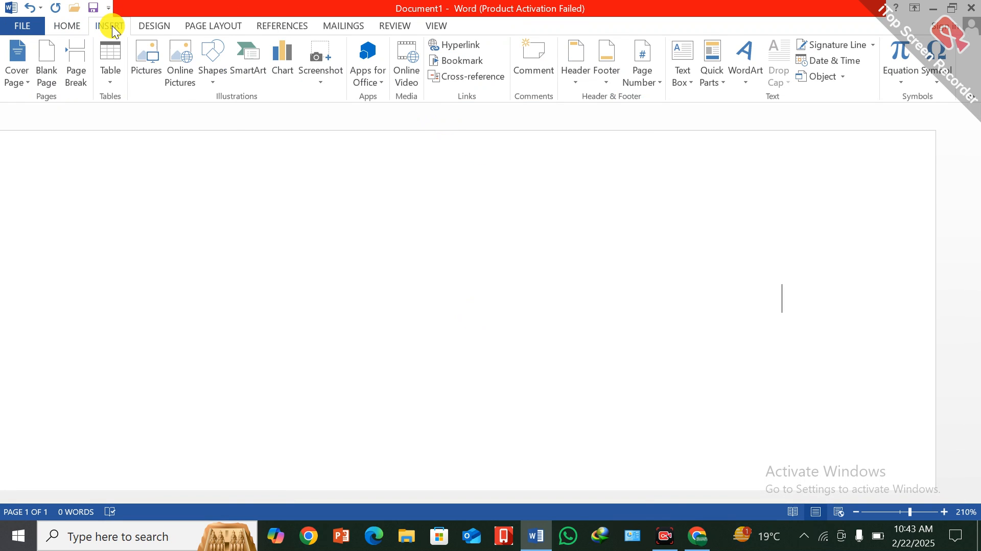
pyautogui.click(185, 57)
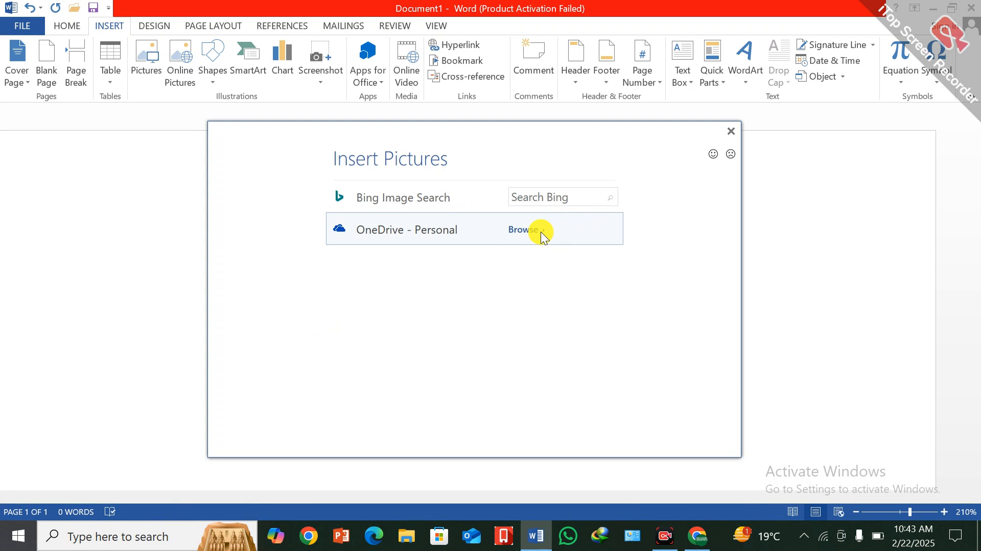
pyautogui.click(523, 229)
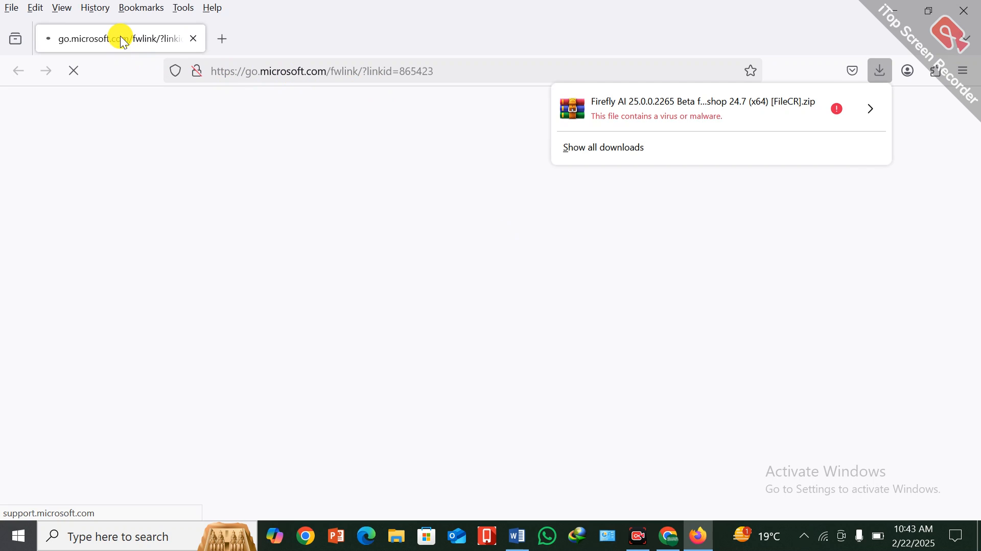
# Try to start a Google search in the browser and close the browser window.
pyautogui.click(157, 39)
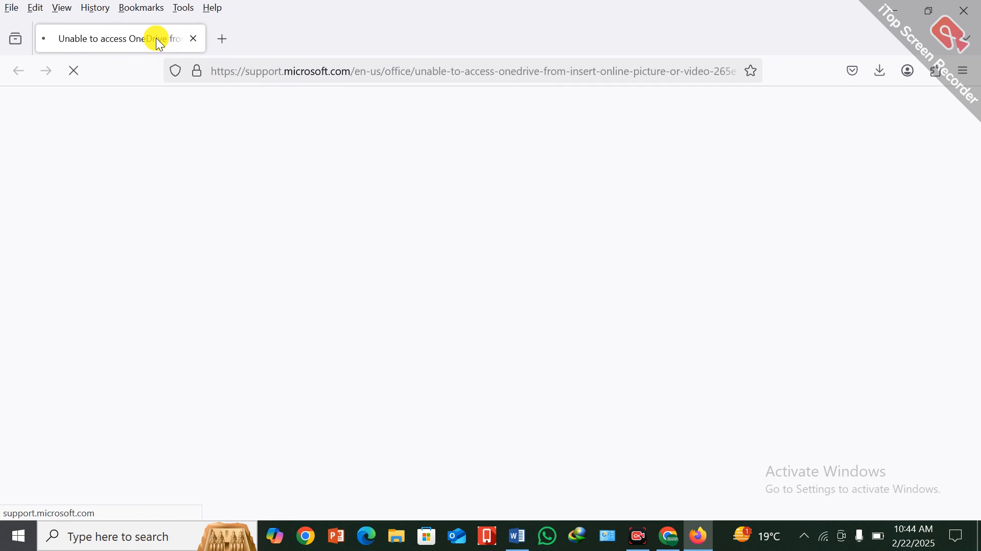
pyautogui.click(275, 76)
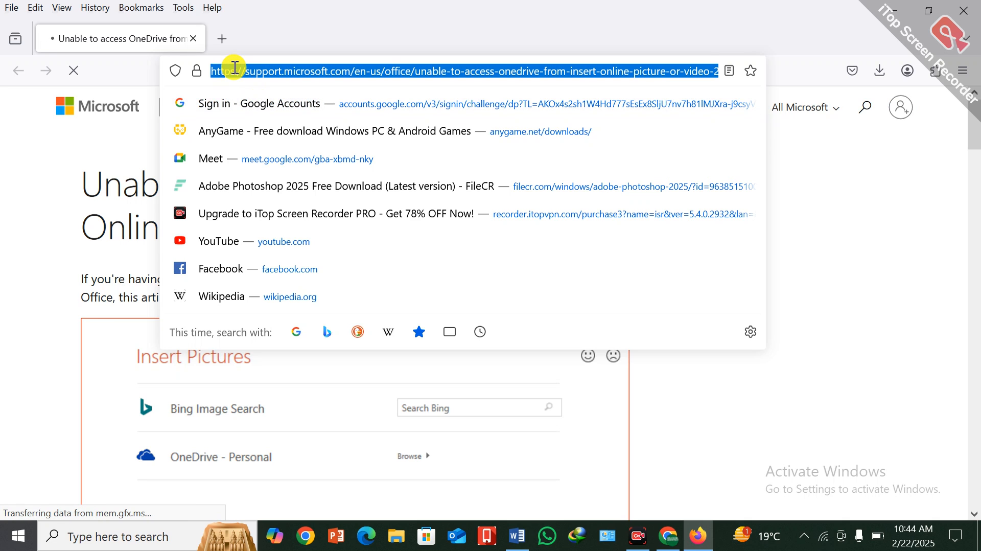
pyautogui.write('google')
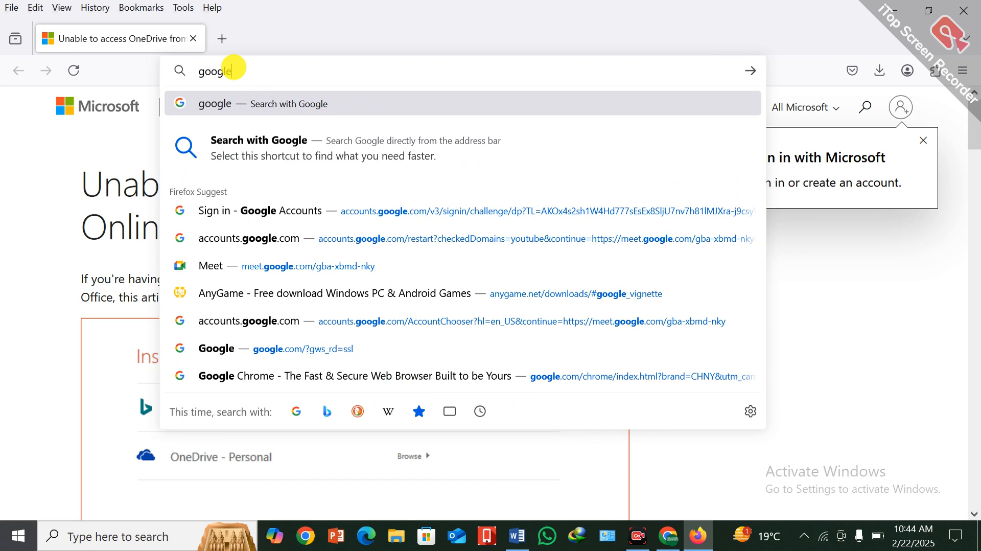
pyautogui.click(251, 139)
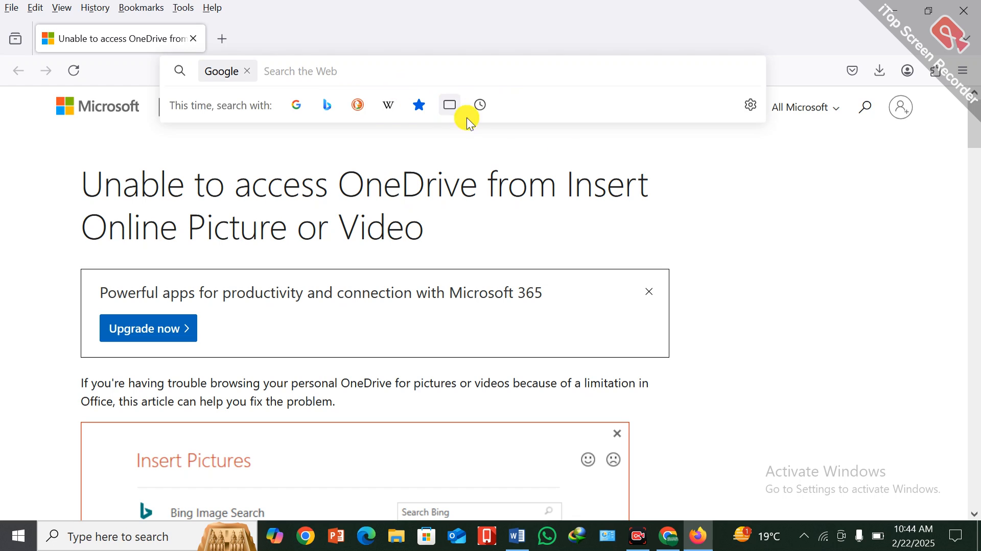
pyautogui.click(576, 148)
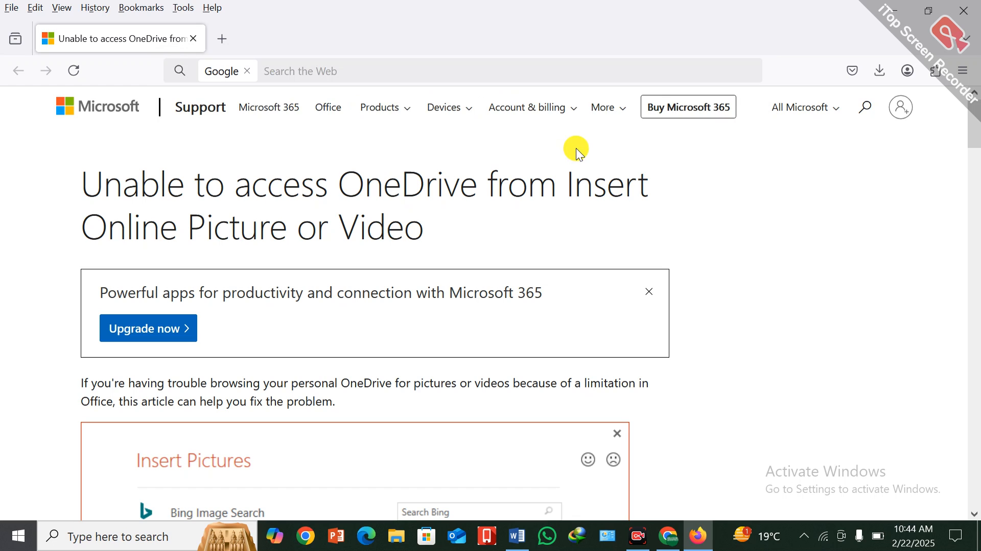
pyautogui.click(225, 76)
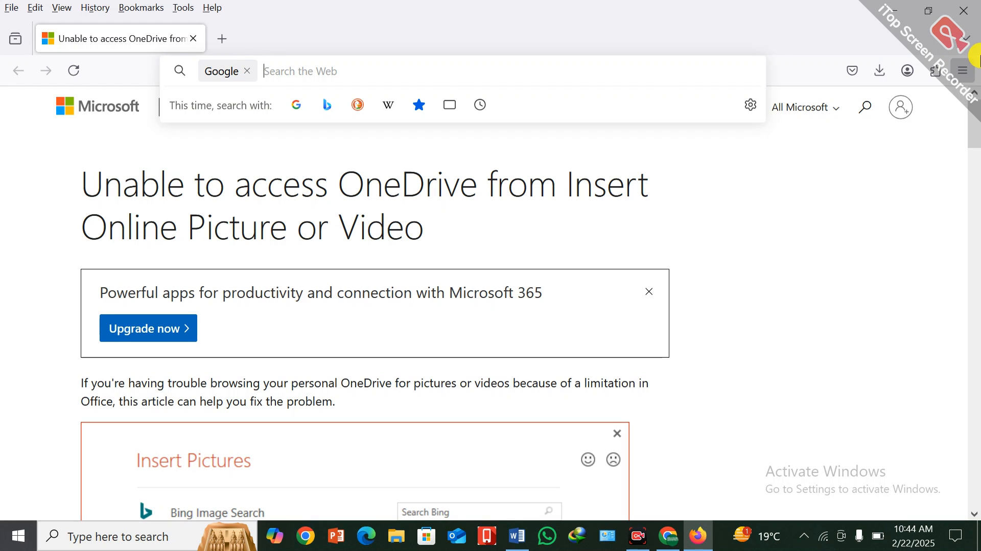
pyautogui.click(969, 15)
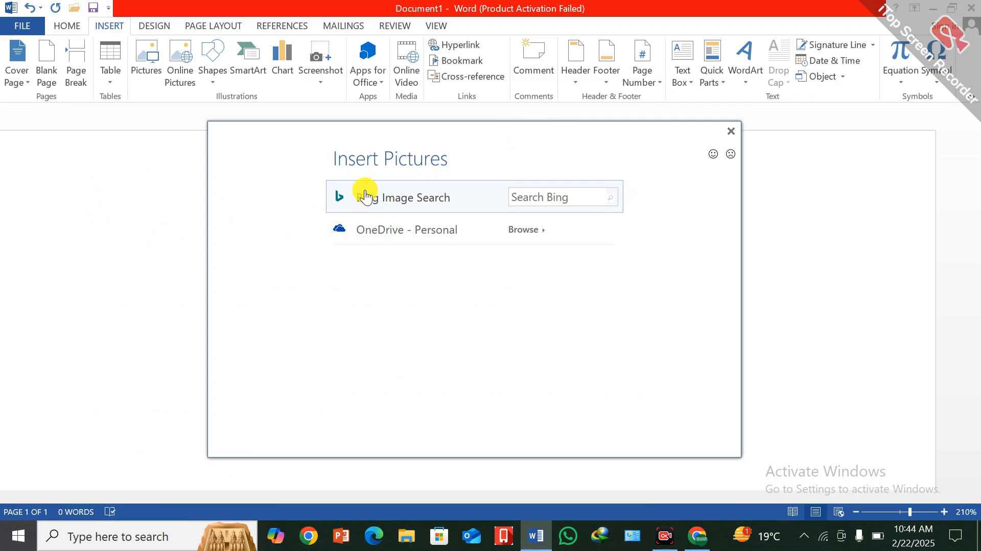
# Copy the Vintage flowers picture from Bing Image Search and paste it into the document.
pyautogui.click(613, 198)
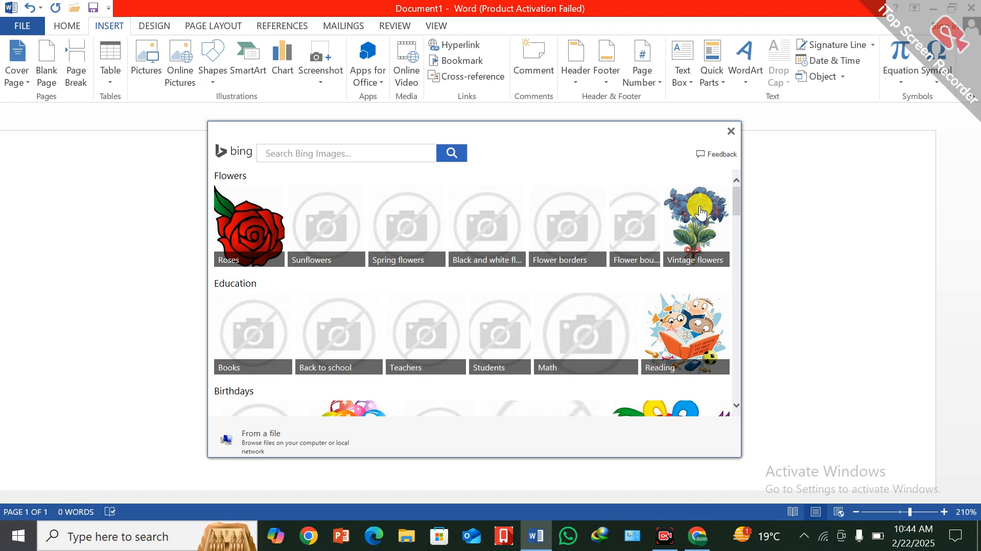
pyautogui.moveTo(591, 136); pyautogui.dragTo(513, 179)
pyautogui.rightClick(621, 260)
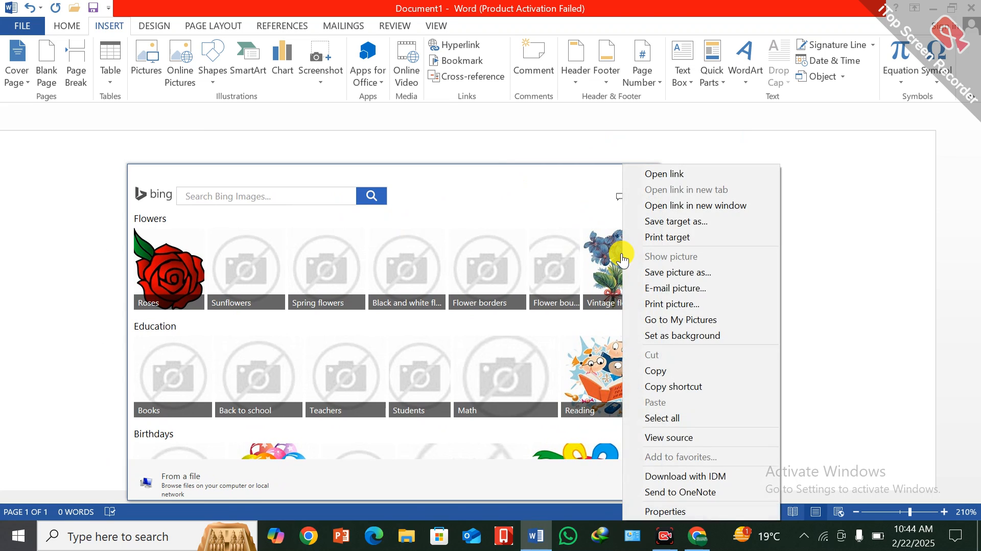
pyautogui.click(655, 371)
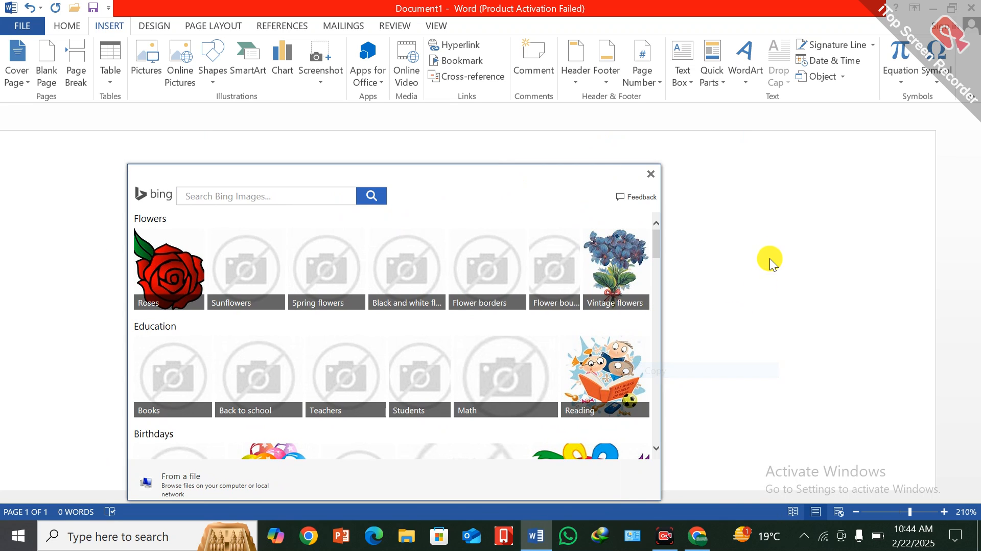
pyautogui.click(651, 175)
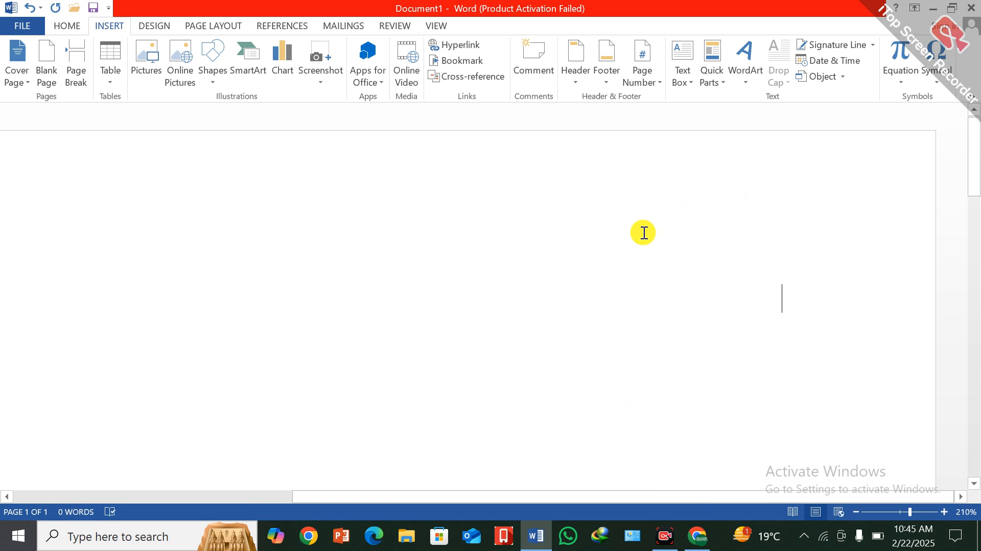
pyautogui.hotkey('ctrl', 'v')
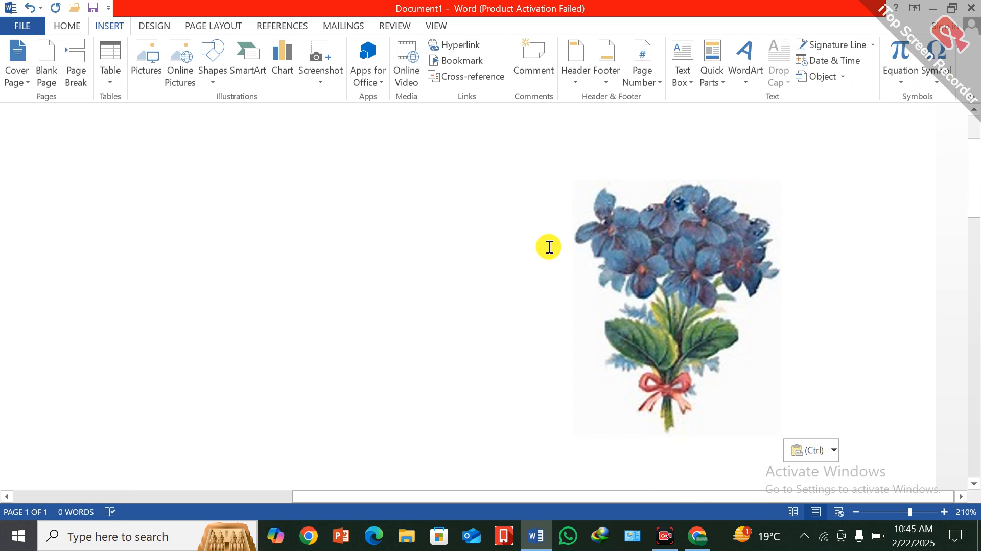
# Draw a Frame shape beside the flower picture and enlarge it to about 2.3" high and 1.77" wide.
pyautogui.click(213, 81)
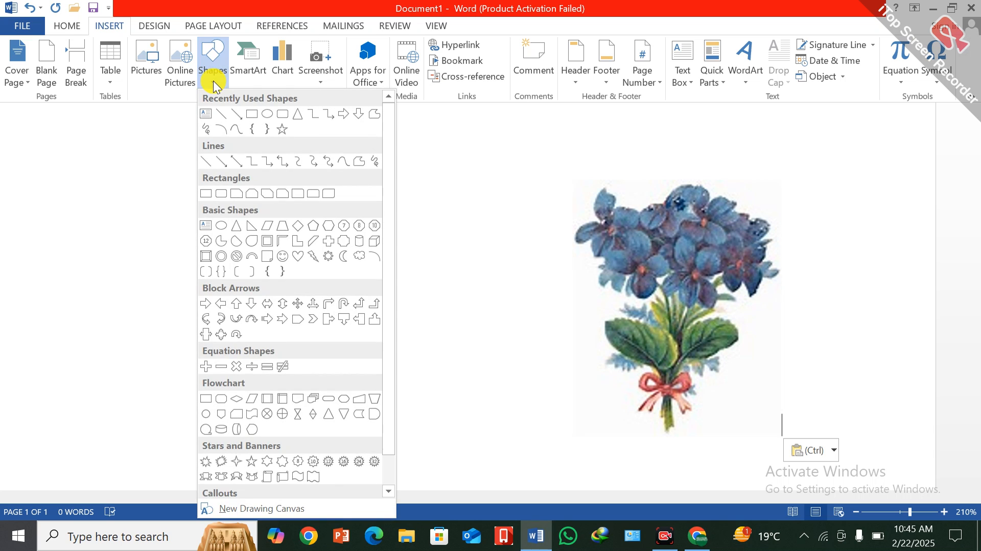
pyautogui.click(265, 245)
pyautogui.moveTo(208, 202)
pyautogui.mouseDown()
pyautogui.moveTo(335, 315)
pyautogui.moveTo(409, 353)
pyautogui.mouseUp()
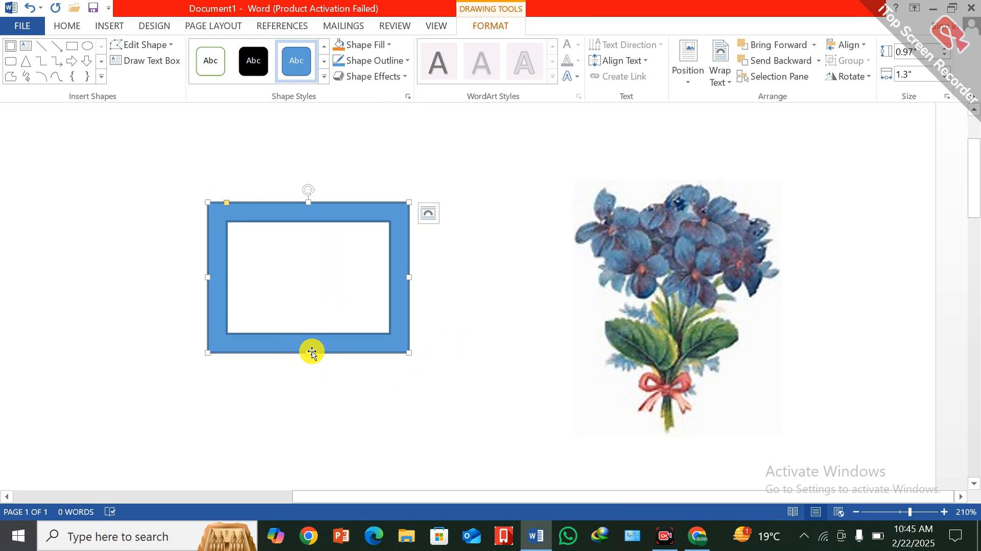
pyautogui.moveTo(308, 353); pyautogui.dragTo(308, 452)
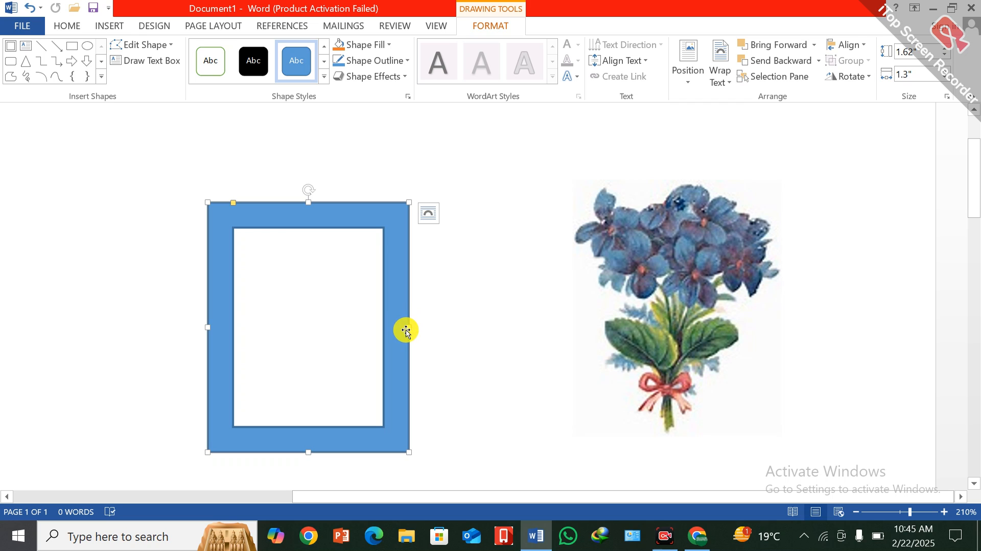
pyautogui.moveTo(406, 330); pyautogui.dragTo(482, 325)
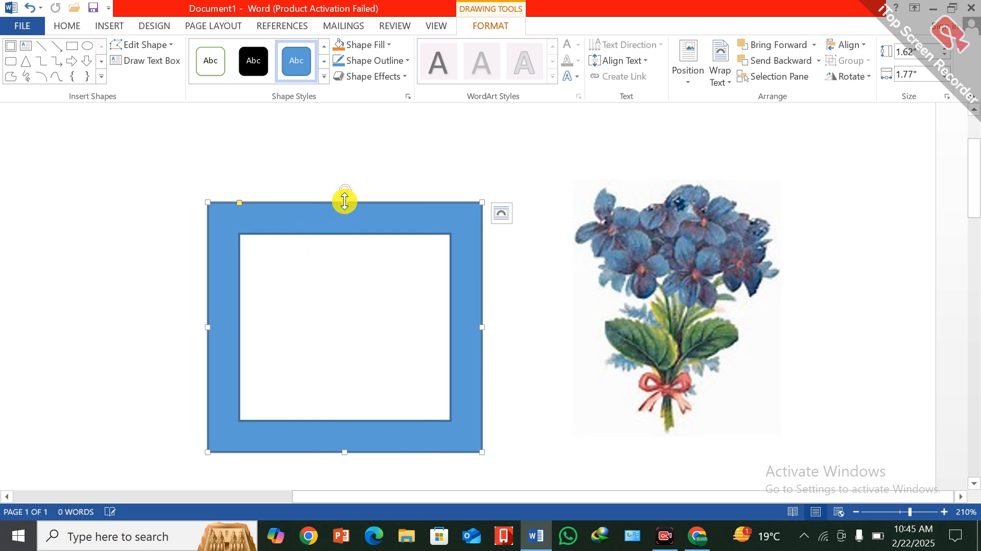
pyautogui.moveTo(360, 137); pyautogui.dragTo(362, 123)
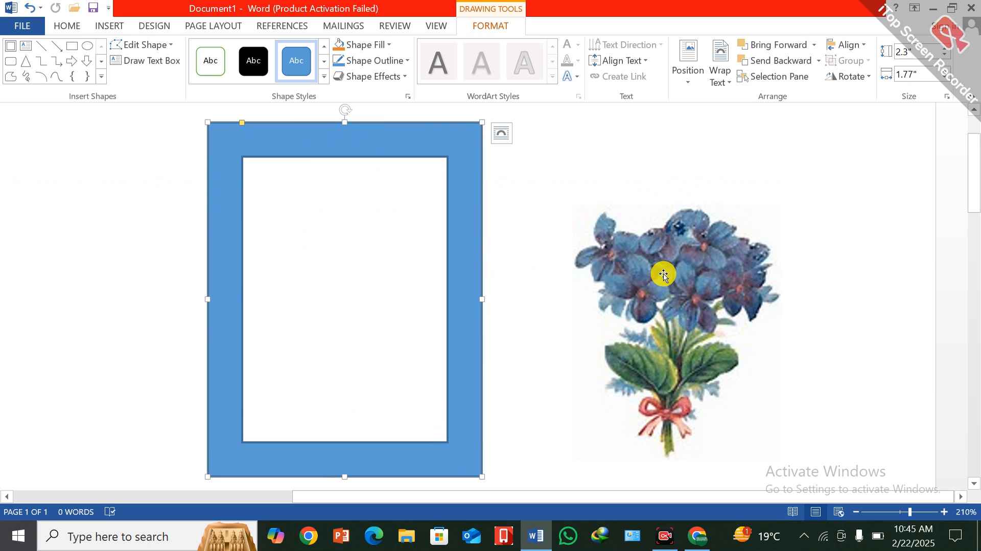
# Try to move the flower picture into the frame shape and look for a suitable layout option.
pyautogui.moveTo(662, 272); pyautogui.dragTo(374, 258)
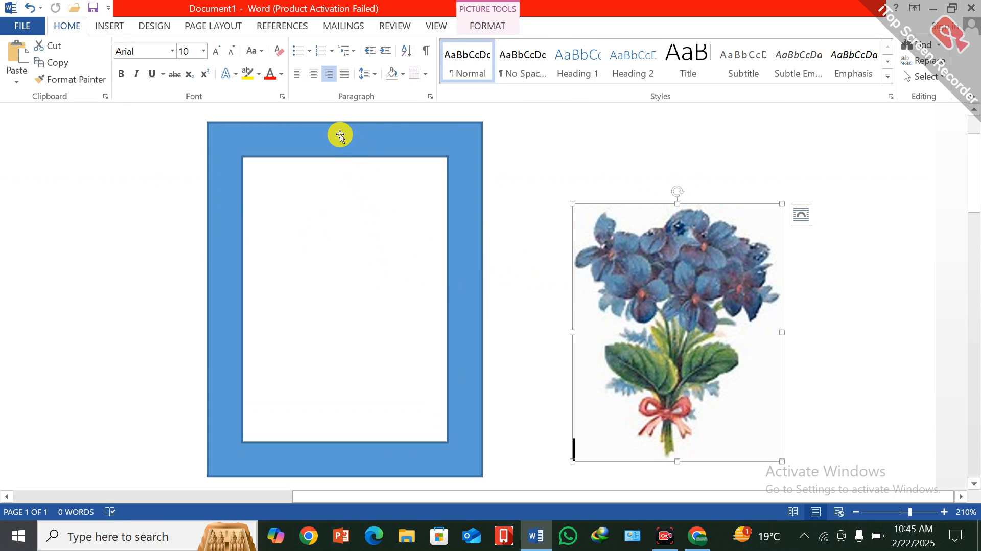
pyautogui.moveTo(607, 205); pyautogui.dragTo(300, 211)
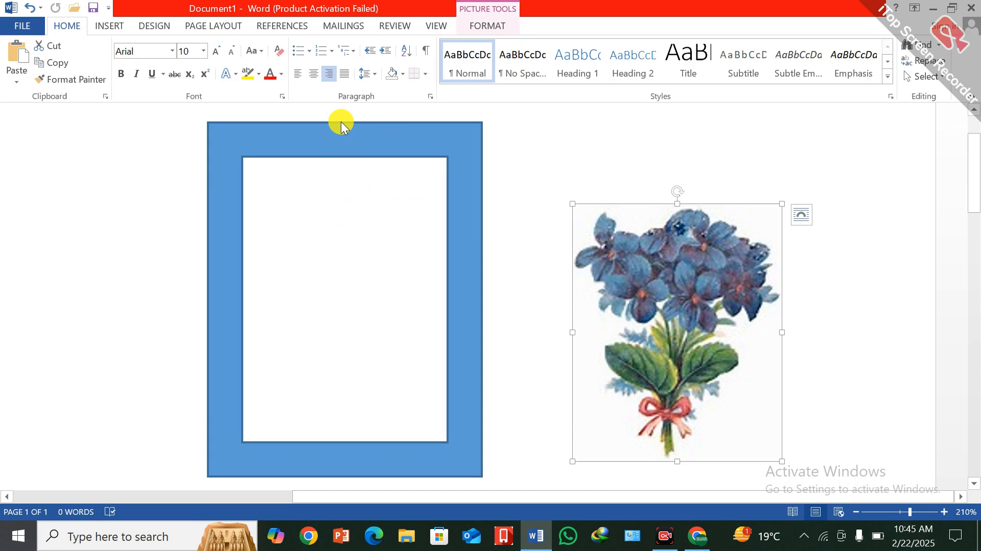
pyautogui.click(807, 210)
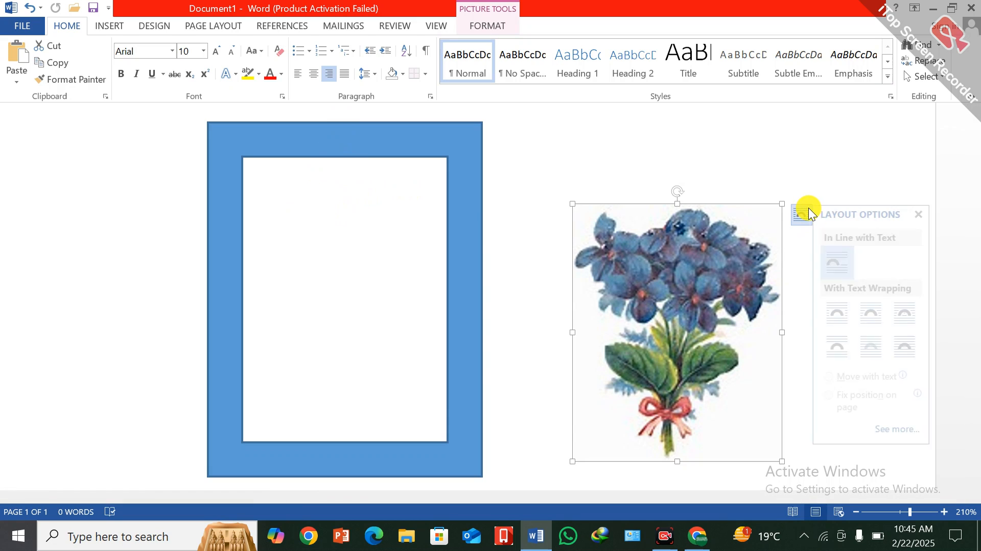
pyautogui.click(924, 214)
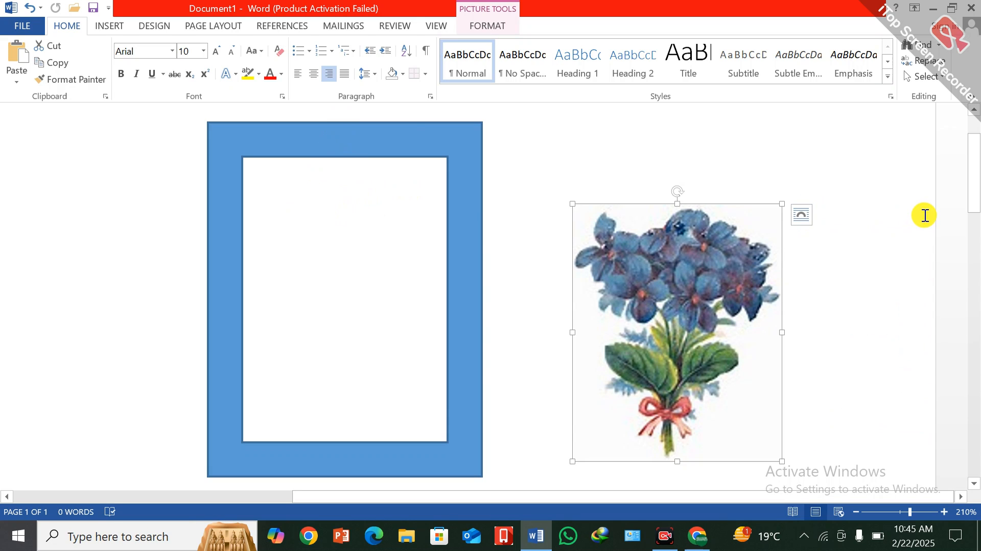
pyautogui.rightClick(682, 223)
pyautogui.click(708, 228)
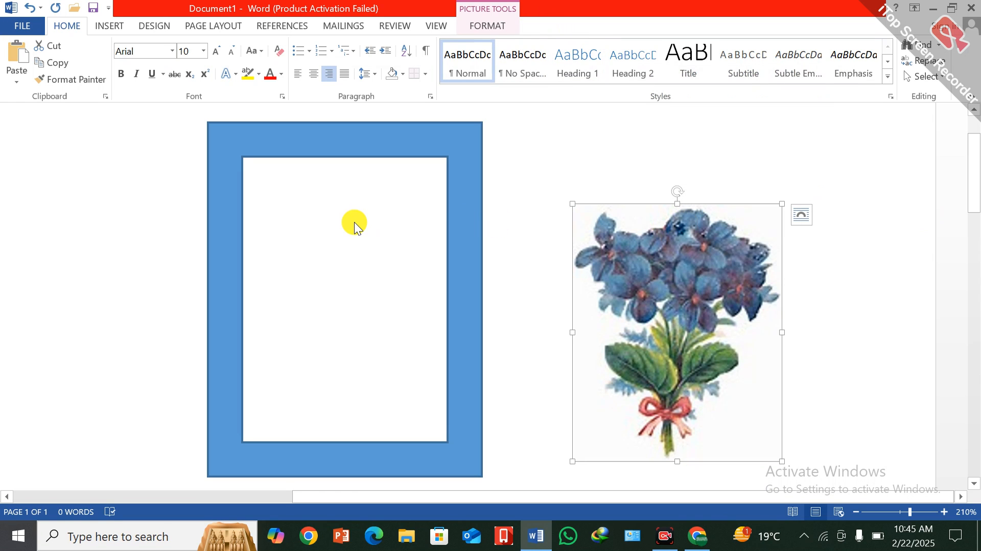
pyautogui.rightClick(353, 222)
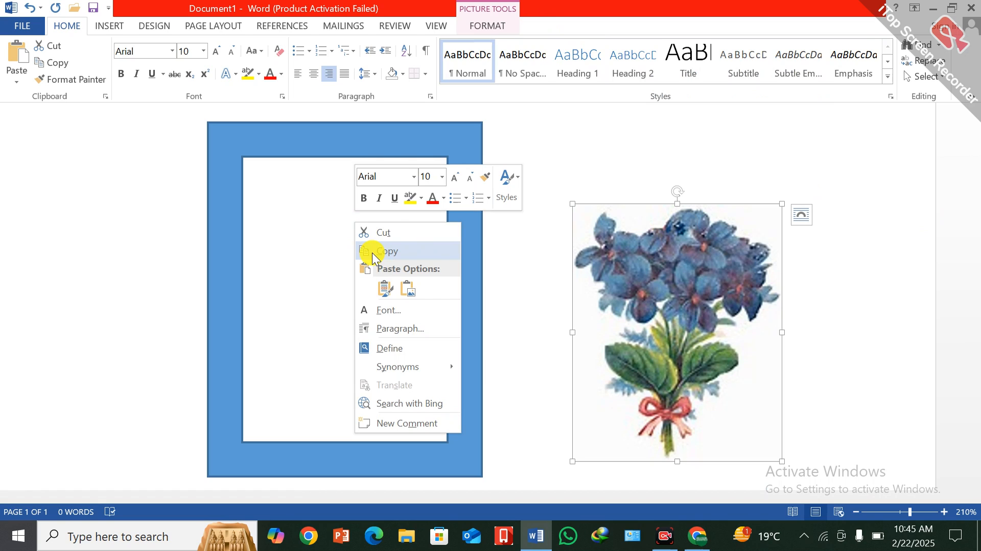
pyautogui.click(321, 128)
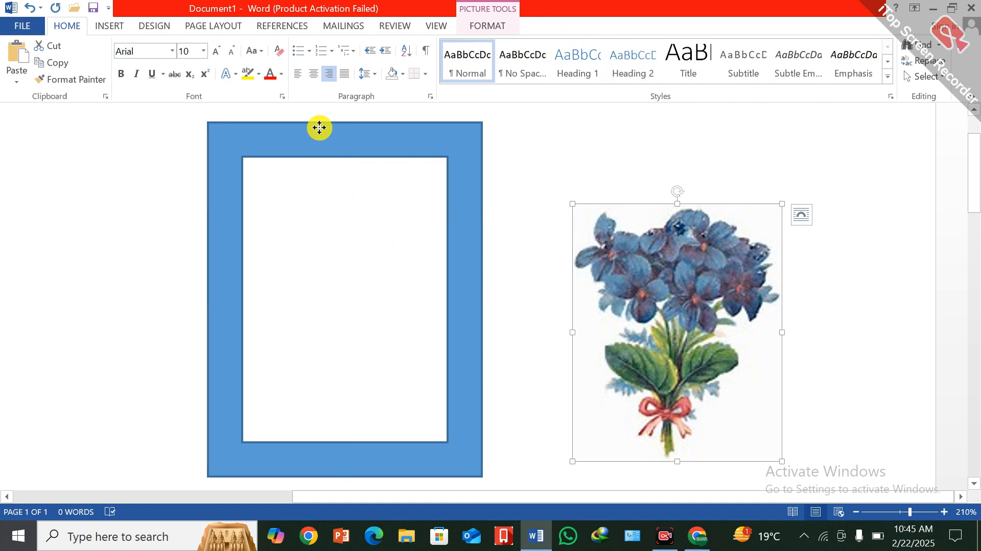
# Move the frame shape over the flower picture and extend its left side and top edge outward.
pyautogui.moveTo(319, 128)
pyautogui.mouseDown()
pyautogui.moveTo(600, 195)
pyautogui.moveTo(641, 175)
pyautogui.moveTo(650, 146)
pyautogui.mouseUp()
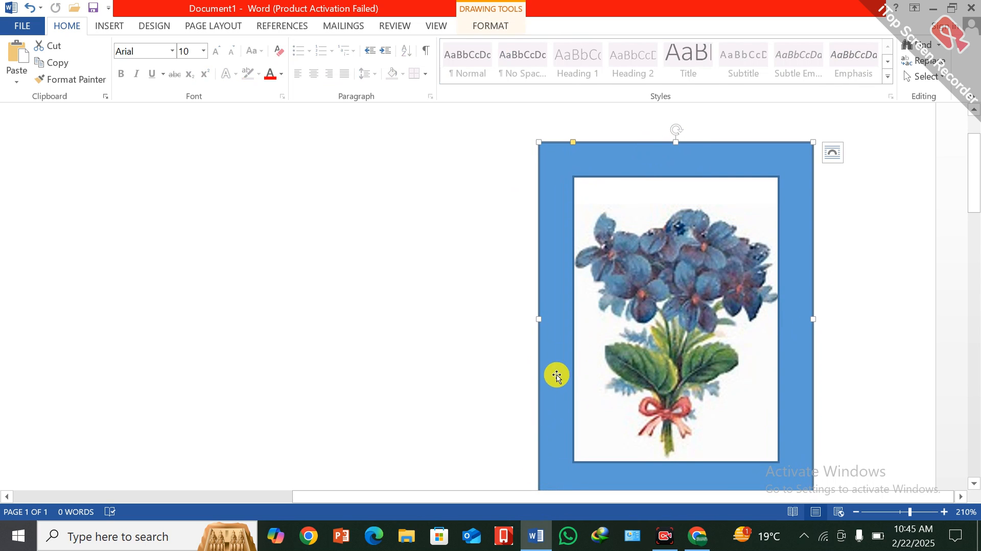
pyautogui.moveTo(537, 318); pyautogui.dragTo(502, 319)
pyautogui.moveTo(656, 142); pyautogui.dragTo(661, 115)
pyautogui.scroll(-5, 761, 272)
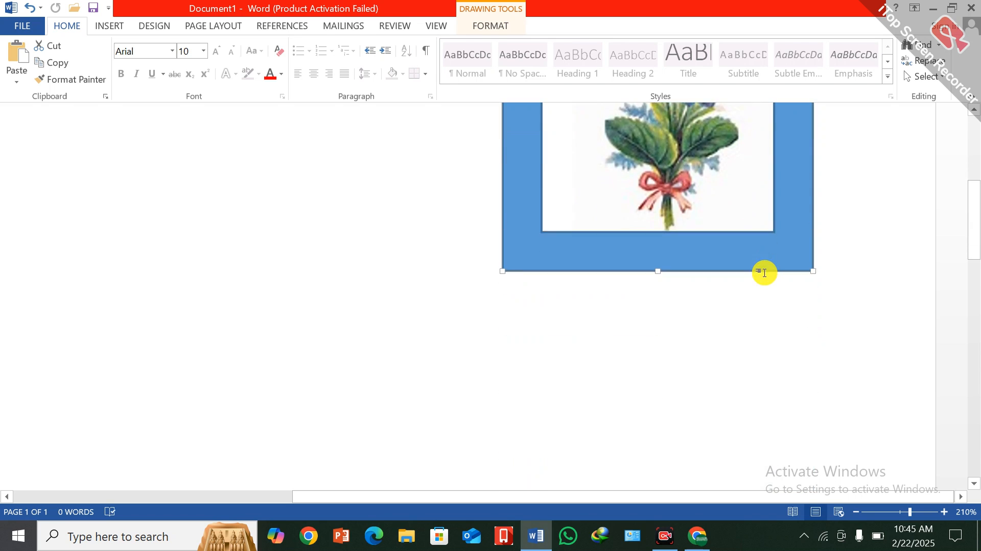
pyautogui.scroll(6, 767, 272)
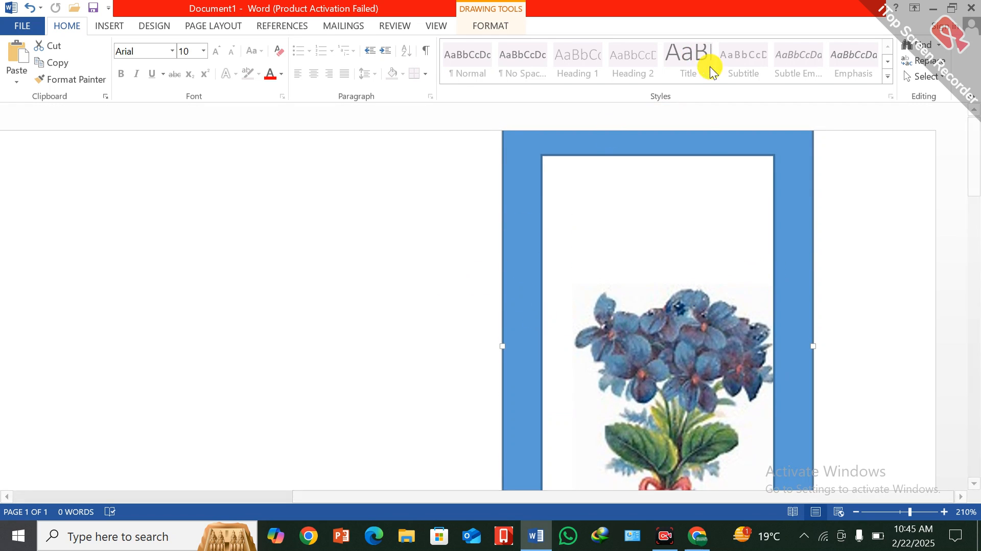
# Shorten the frame shape slightly from its bottom edge and move it down so it surrounds the flower picture.
pyautogui.click(595, 262)
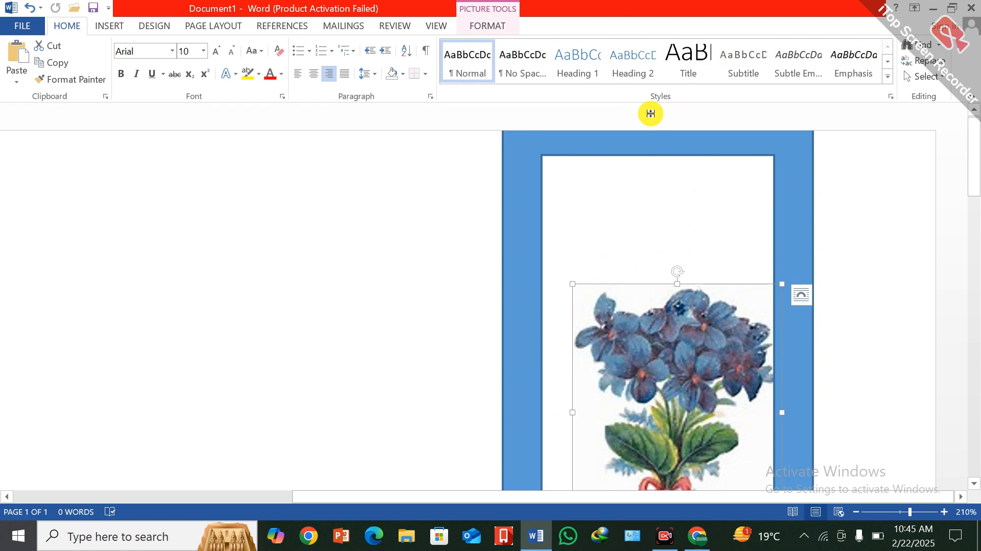
pyautogui.click(644, 142)
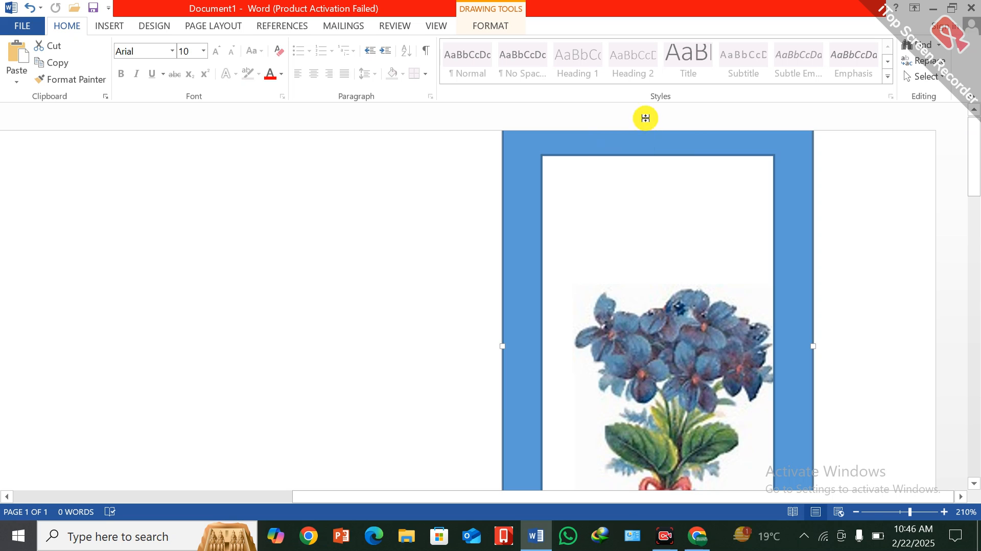
pyautogui.scroll(-4, 615, 327)
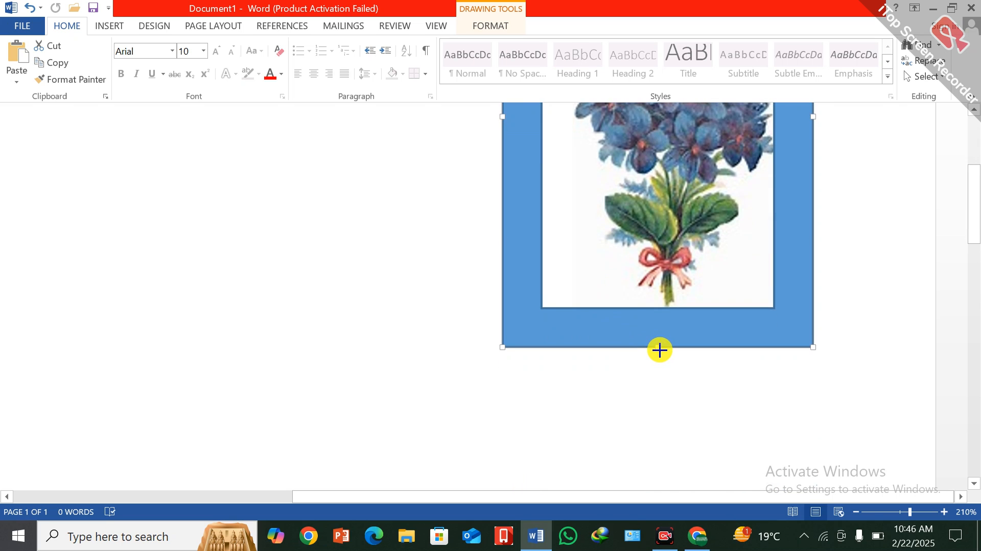
pyautogui.moveTo(659, 349); pyautogui.dragTo(664, 322)
pyautogui.scroll(4, 670, 205)
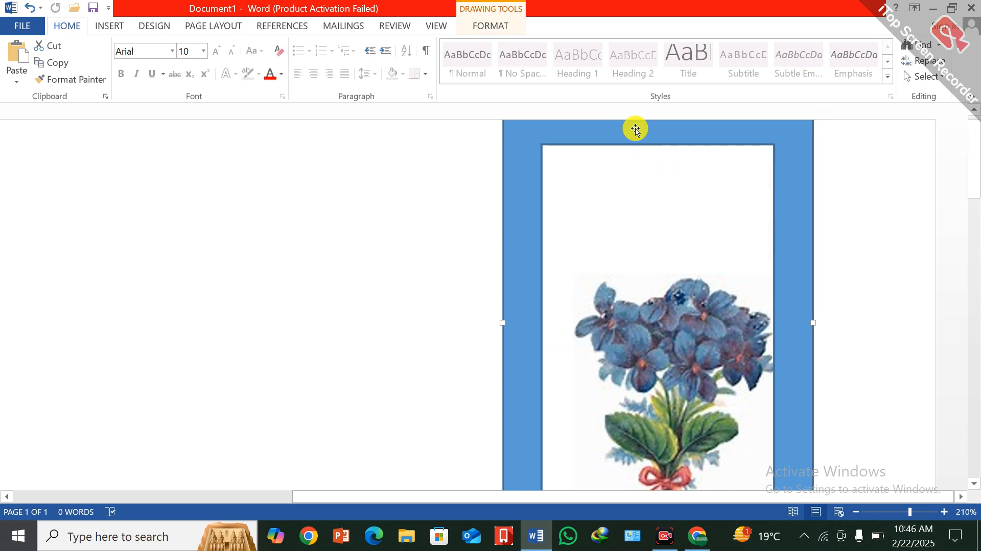
pyautogui.moveTo(635, 129); pyautogui.dragTo(653, 234)
pyautogui.scroll(-3, 378, 234)
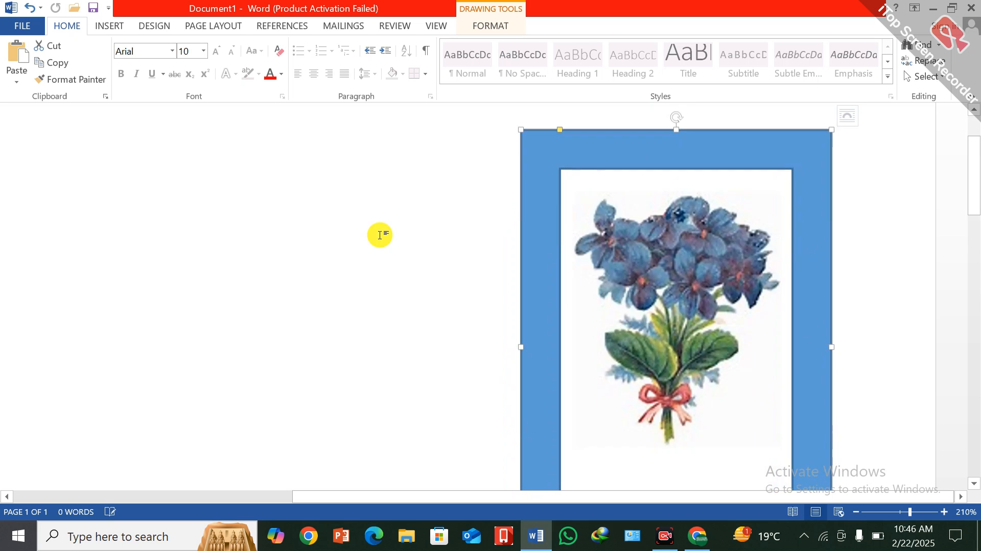
# Shorten the frame shape from its bottom edge so it fits closely around the flower picture.
pyautogui.scroll(-8, 369, 246)
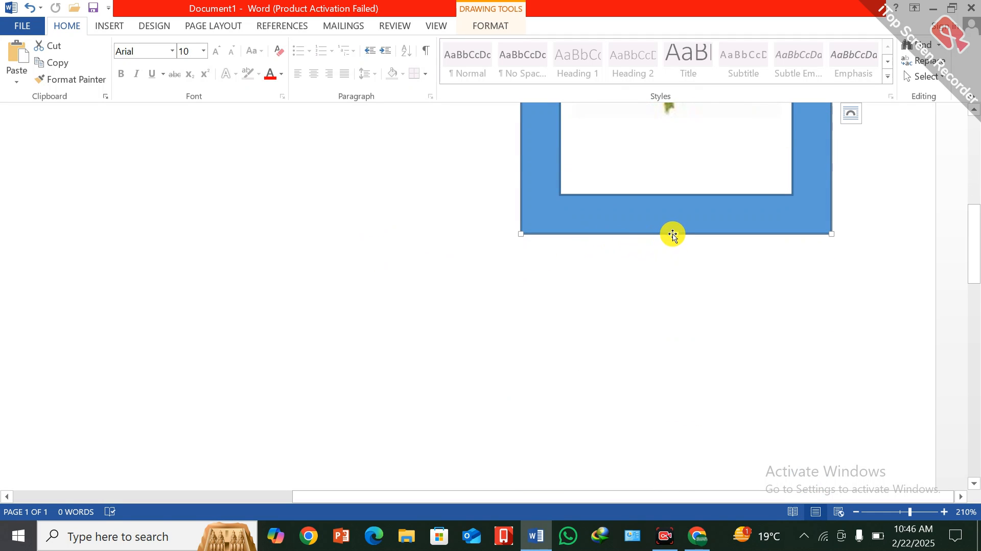
pyautogui.moveTo(673, 231); pyautogui.dragTo(669, 177)
pyautogui.scroll(8, 659, 235)
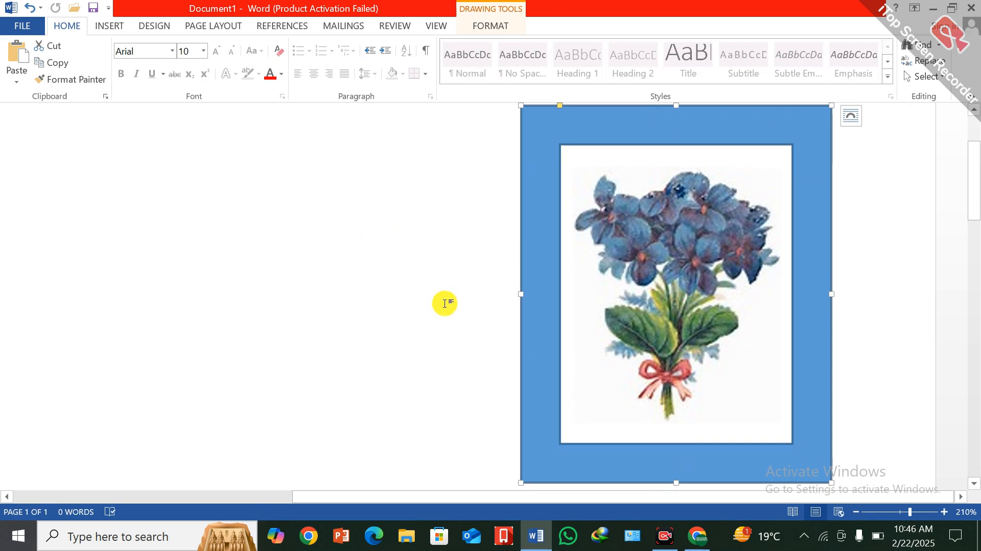
pyautogui.click(466, 290)
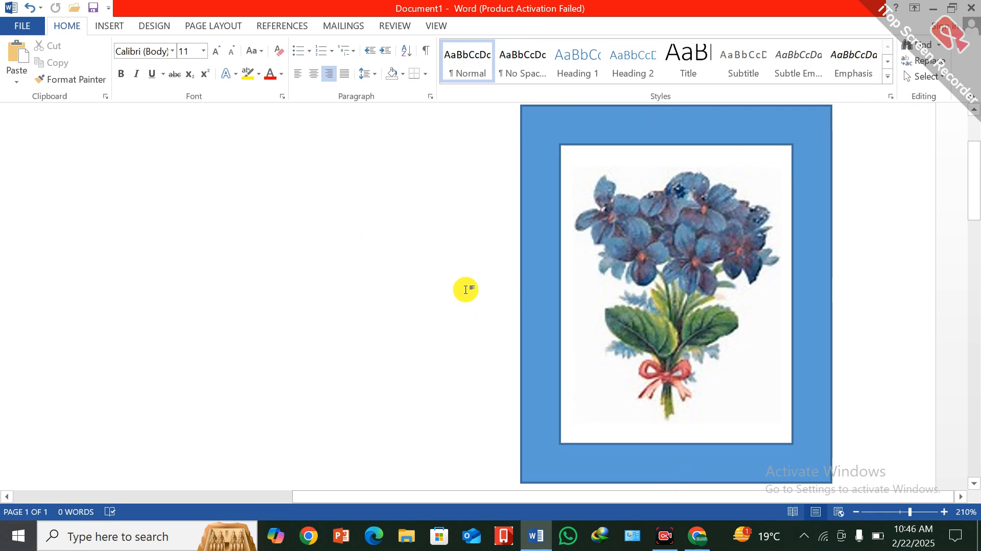
# Insert a Vertical Box List SmartArt graphic into the document.
pyautogui.click(109, 25)
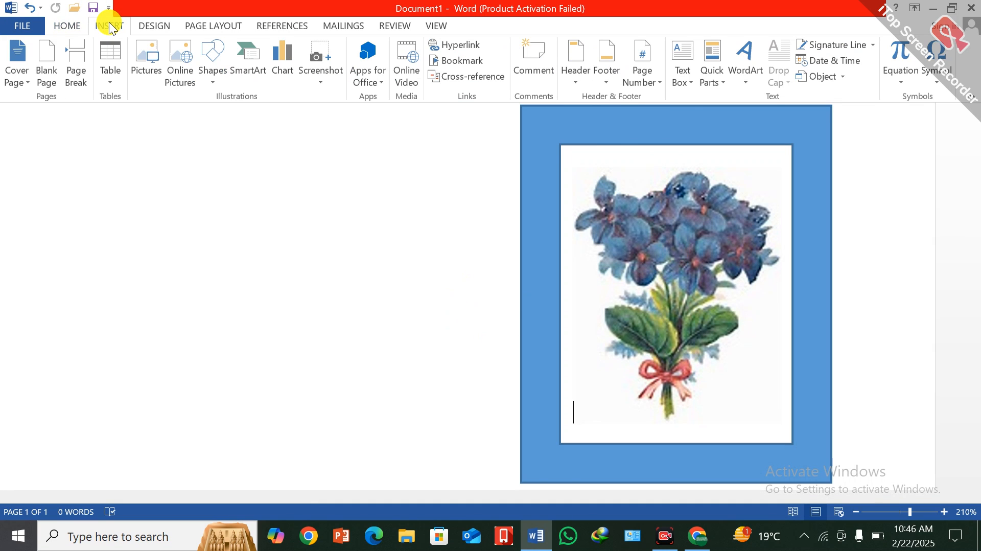
pyautogui.click(248, 57)
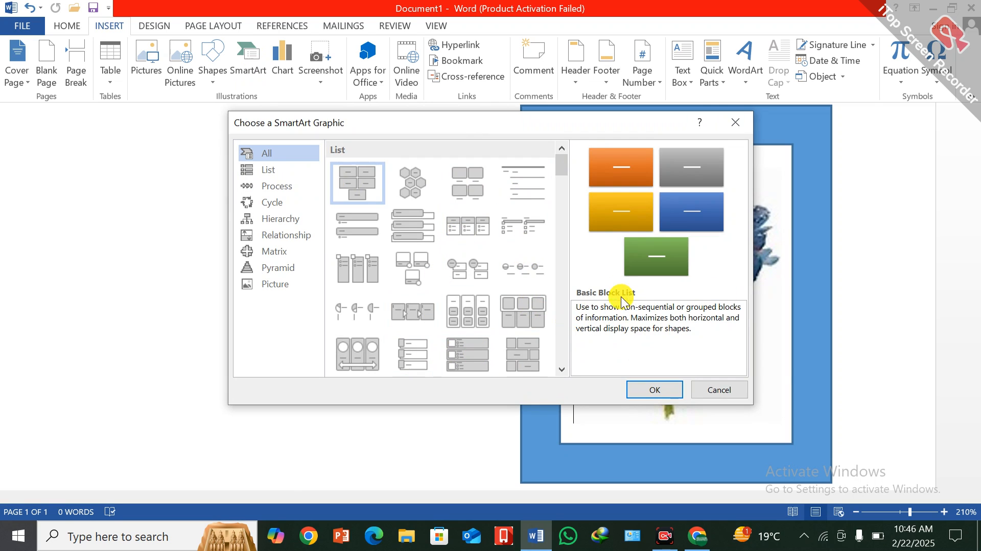
pyautogui.click(397, 226)
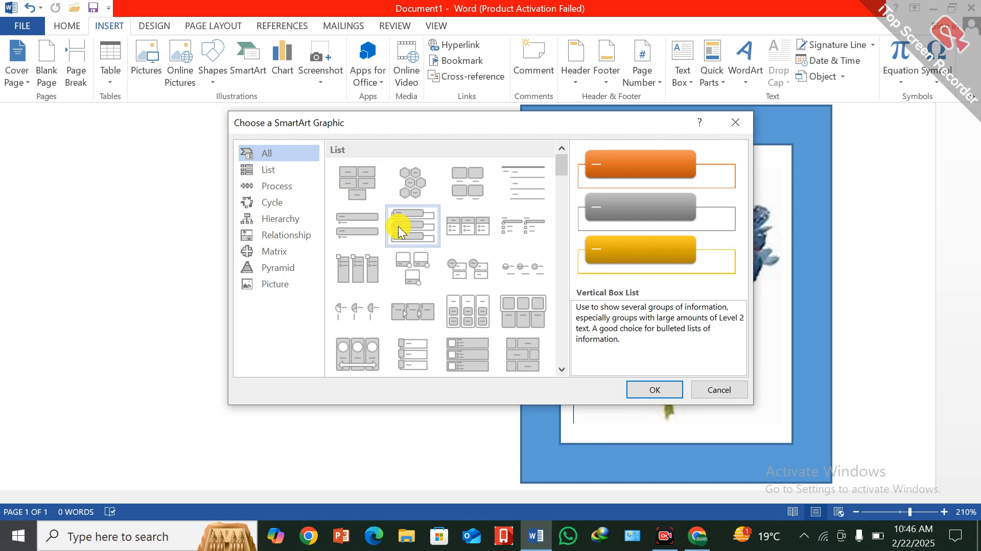
pyautogui.click(646, 396)
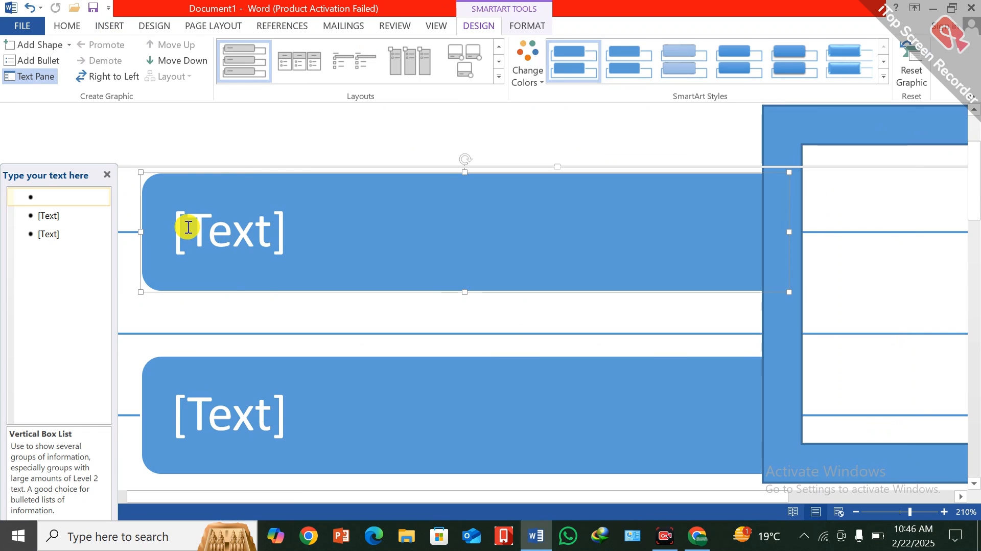
# Delete the frame shape covering the SmartArt graphic and the flower picture below it.
pyautogui.click(823, 184)
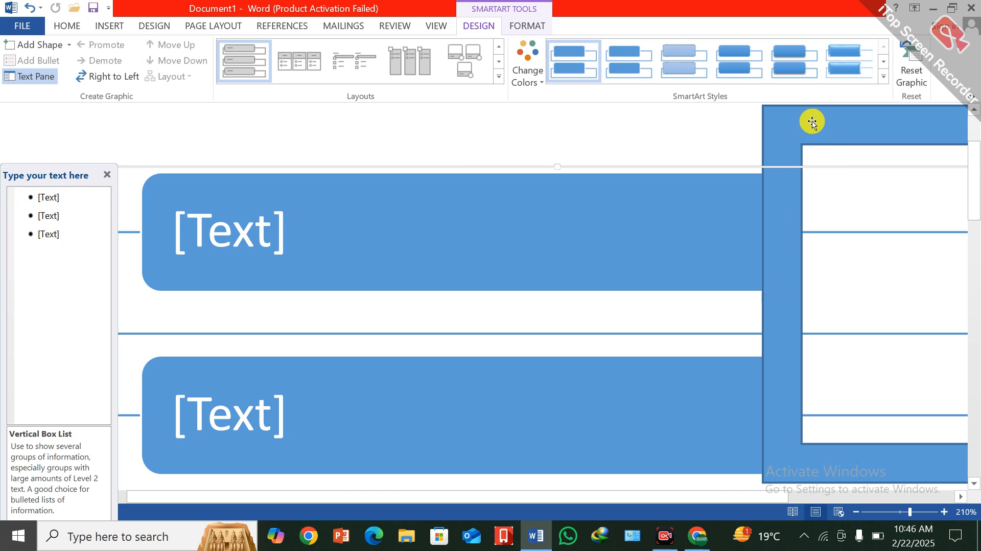
pyautogui.click(812, 117)
pyautogui.press('Delete')
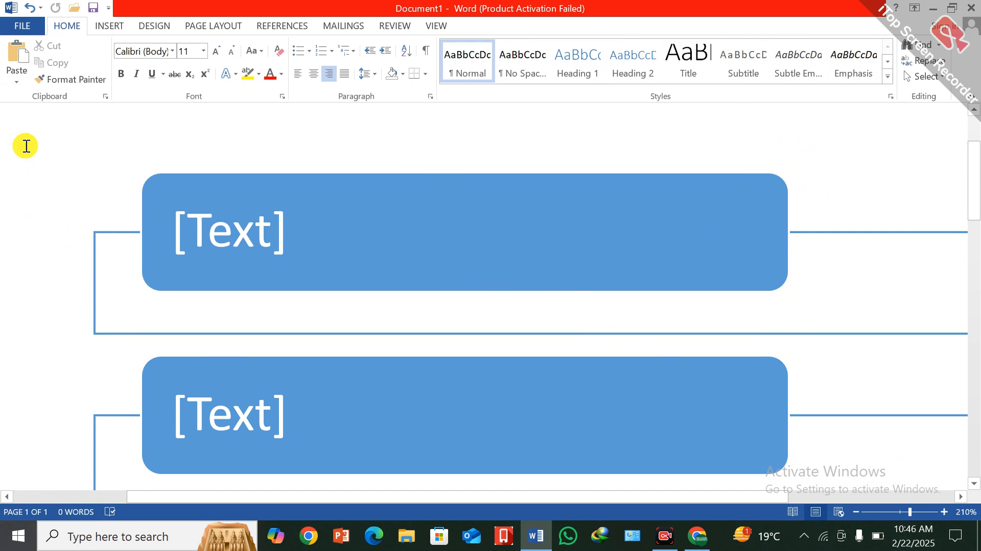
pyautogui.scroll(-6, 61, 230)
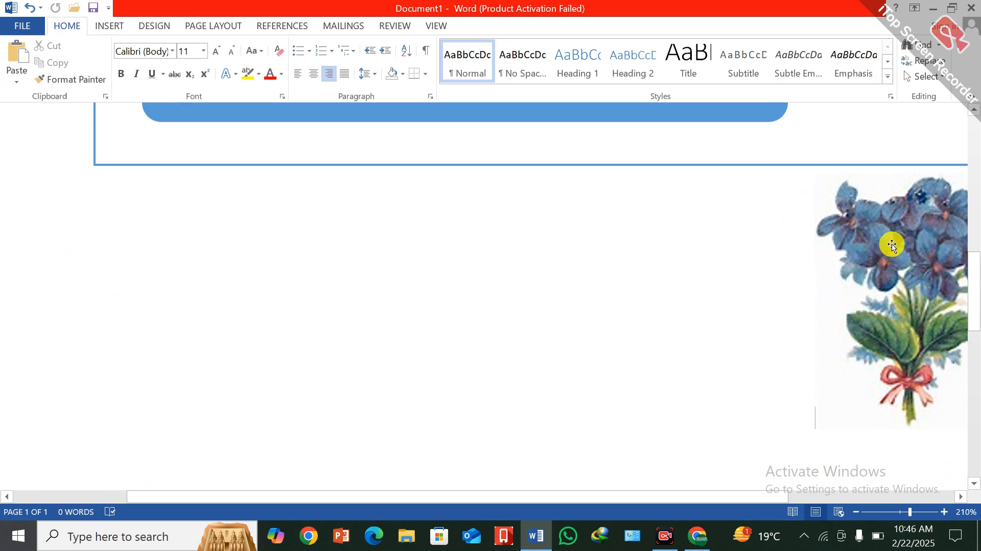
pyautogui.click(891, 246)
pyautogui.press('Delete')
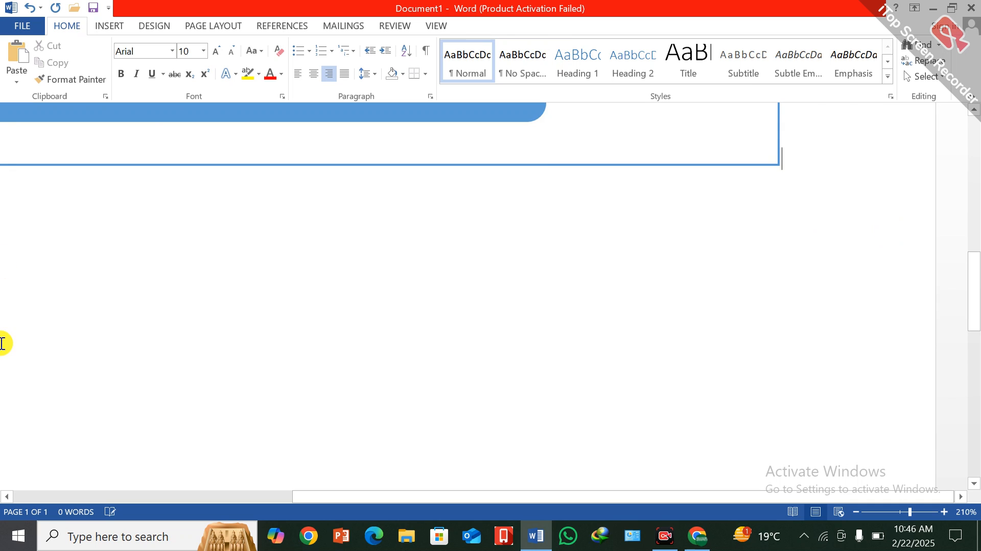
# Fill the first SmartArt box with "fsdfsdfsdf" and the second and third boxes with "sdfsdfsdf".
pyautogui.scroll(10, 26, 403)
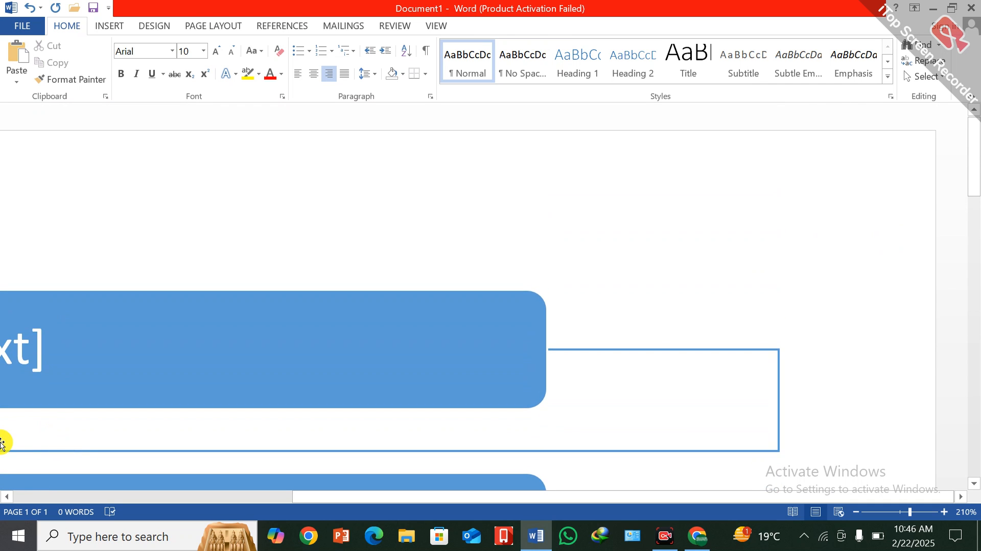
pyautogui.click(250, 496)
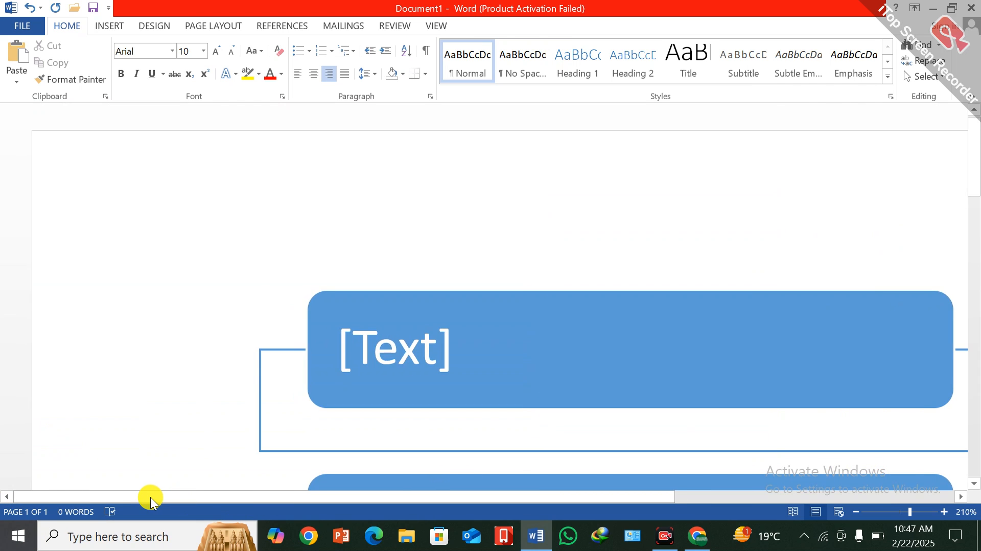
pyautogui.click(358, 347)
pyautogui.write('fsdfsdfsdf')
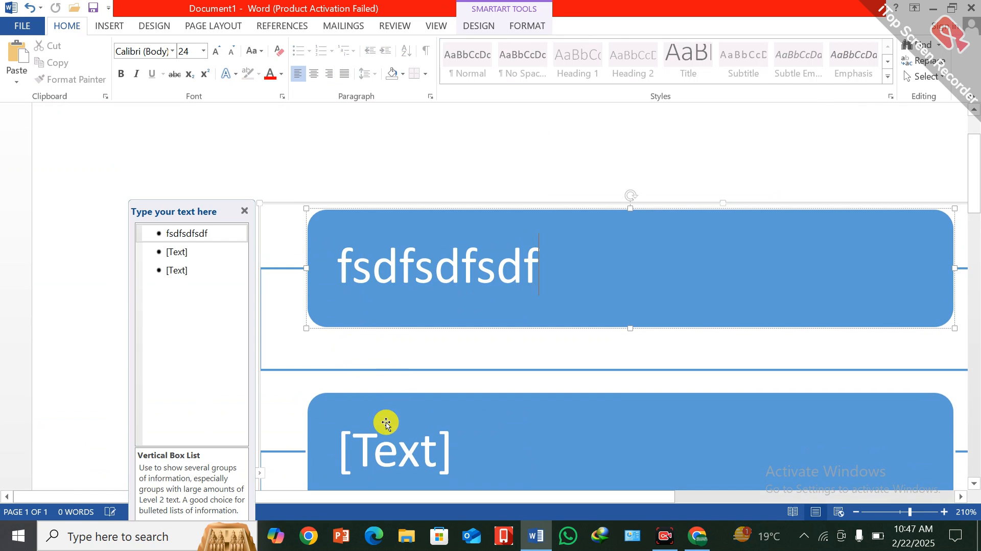
pyautogui.click(368, 446)
pyautogui.write('sdfsdfsdf')
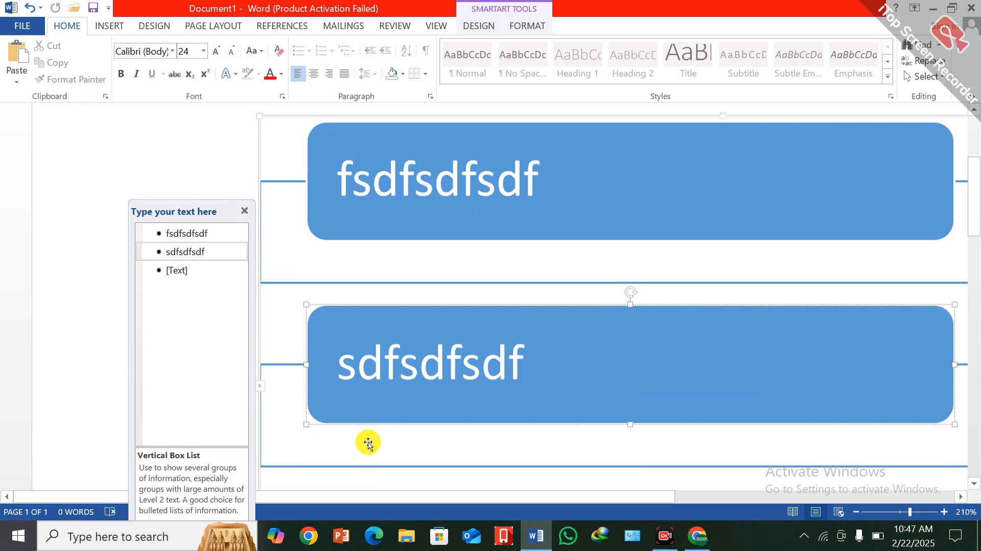
pyautogui.scroll(-3, 368, 443)
pyautogui.click(339, 338)
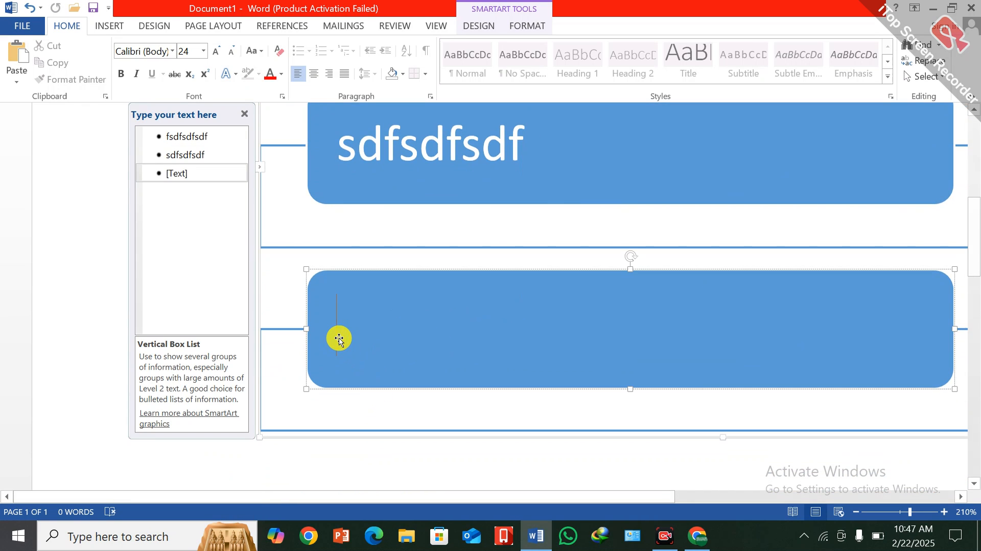
pyautogui.write('sdfsdfsdf')
pyautogui.scroll(-2, 376, 334)
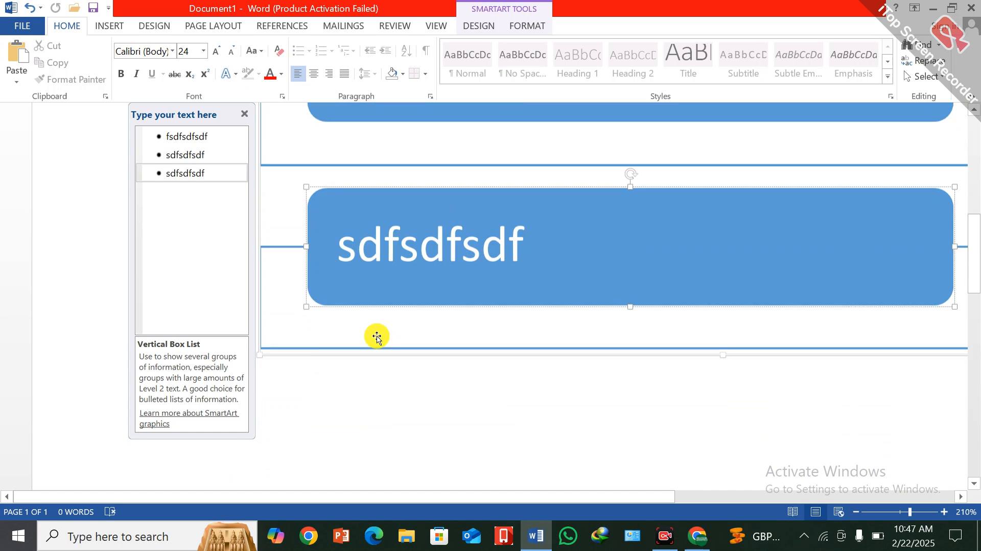
# Add a new shape after the second box of the SmartArt list.
pyautogui.scroll(3, 376, 335)
pyautogui.click(574, 370)
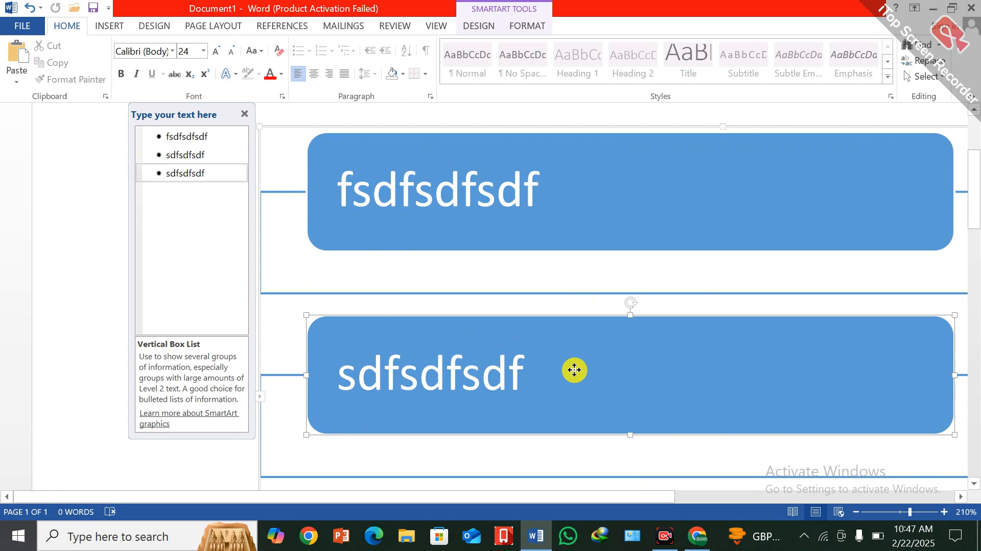
pyautogui.rightClick(574, 370)
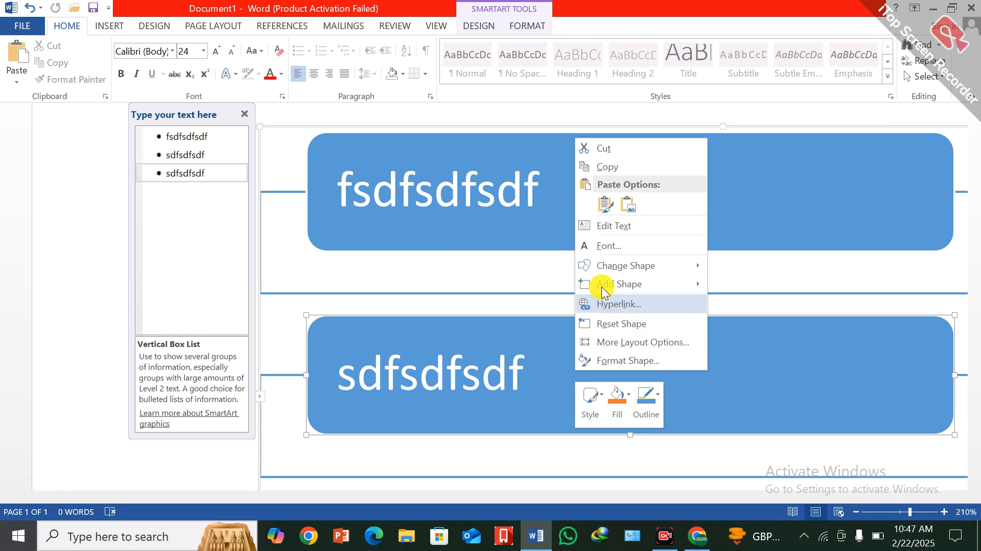
pyautogui.moveTo(620, 267)
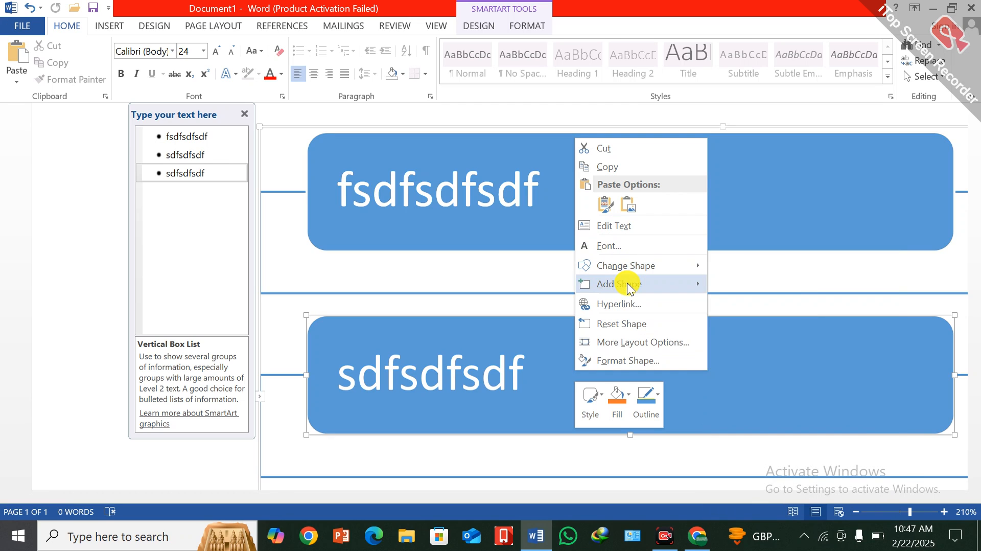
pyautogui.moveTo(630, 287)
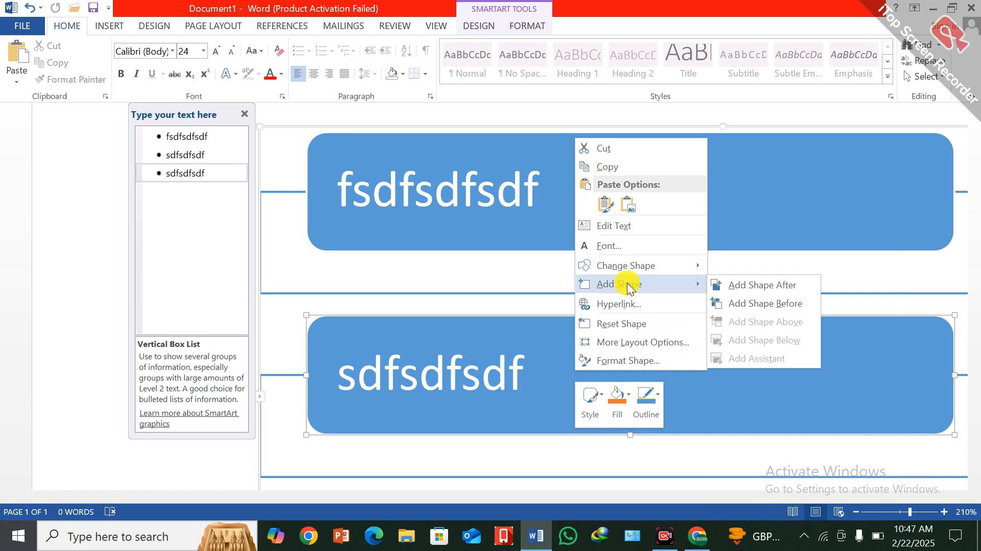
pyautogui.click(774, 287)
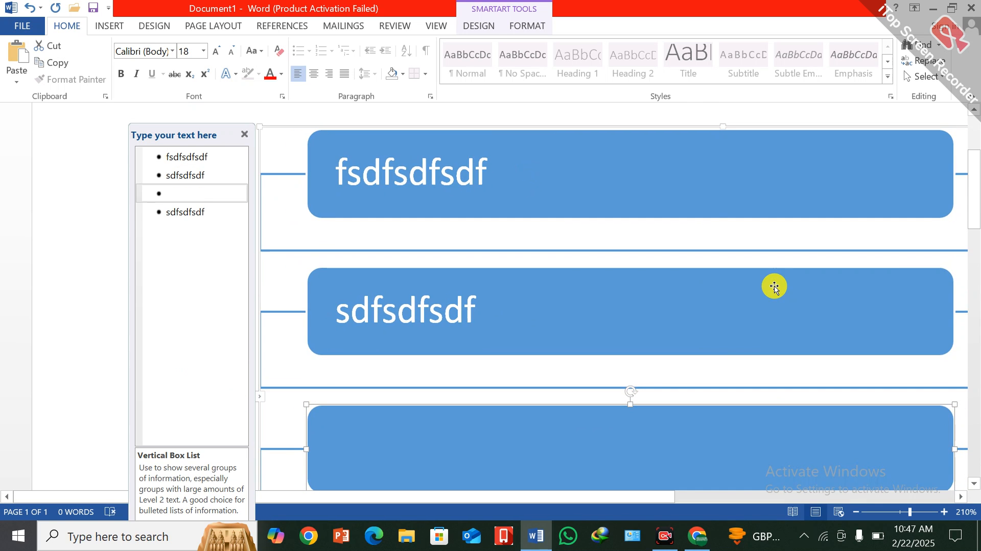
# Add a new shape before the second box of the SmartArt list.
pyautogui.click(518, 305)
pyautogui.rightClick(517, 305)
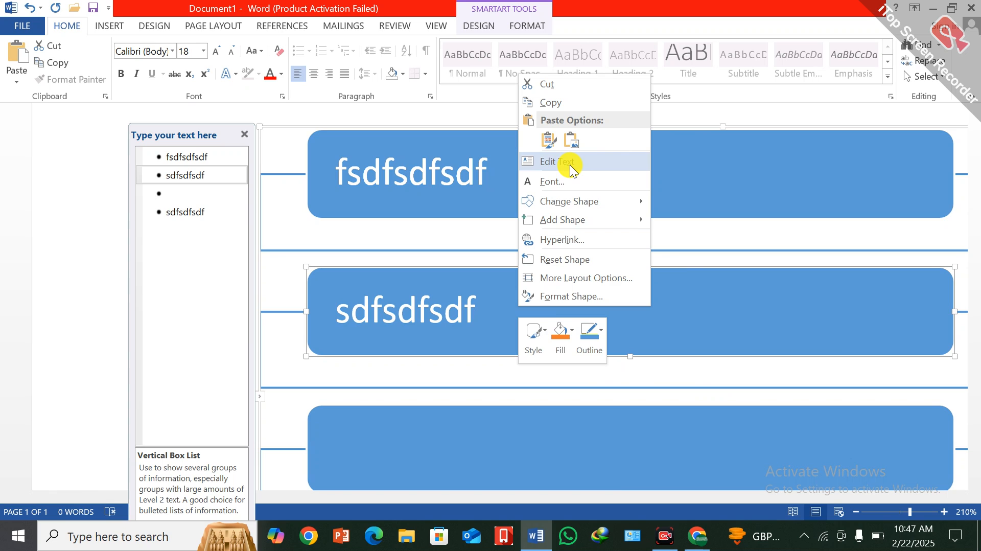
pyautogui.moveTo(565, 219)
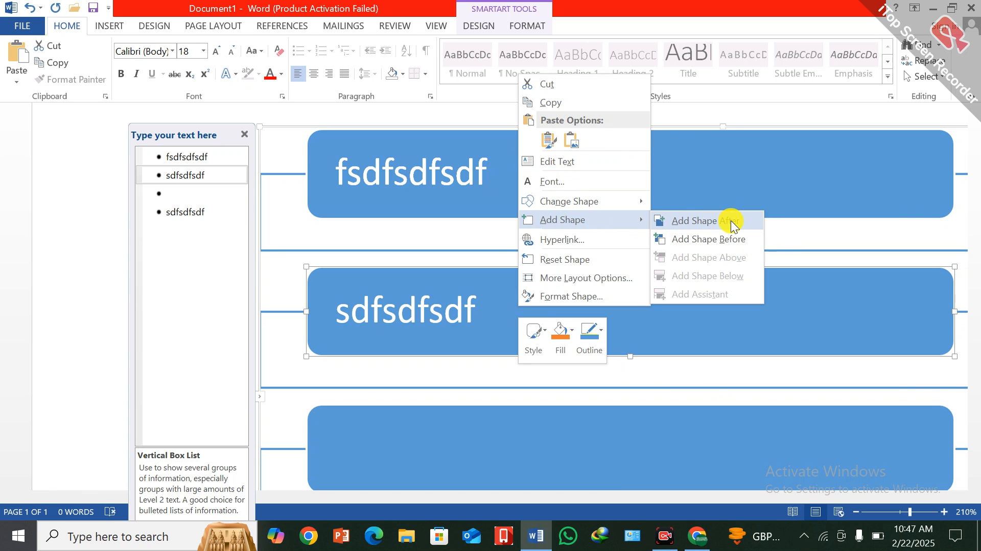
pyautogui.click(727, 238)
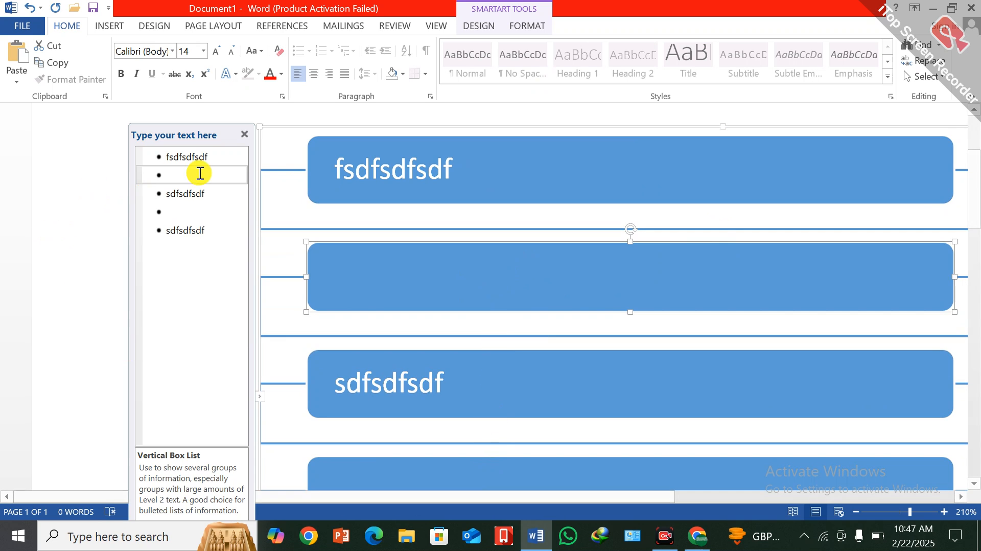
# Close the SmartArt text pane and select the first box of the graphic.
pyautogui.scroll(-5, 409, 331)
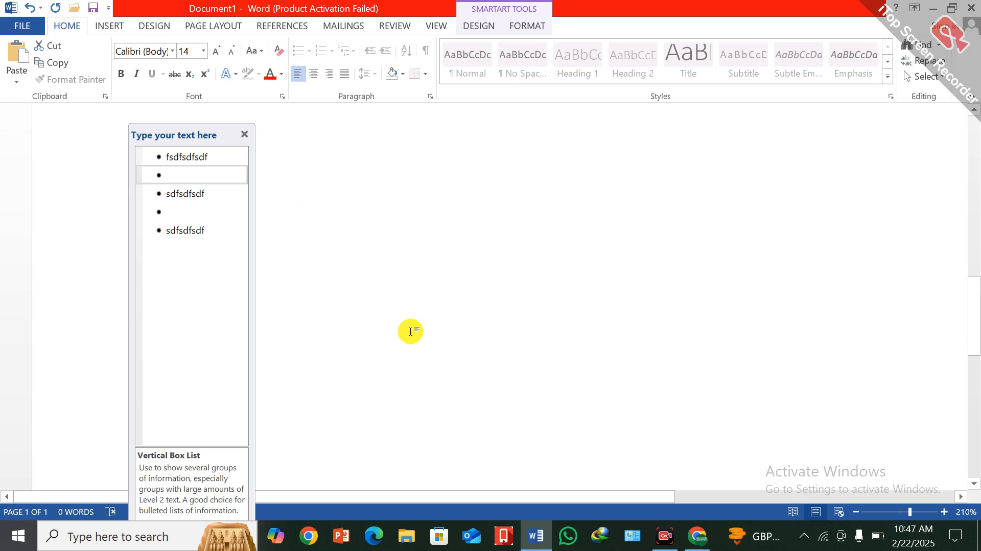
pyautogui.scroll(5, 409, 306)
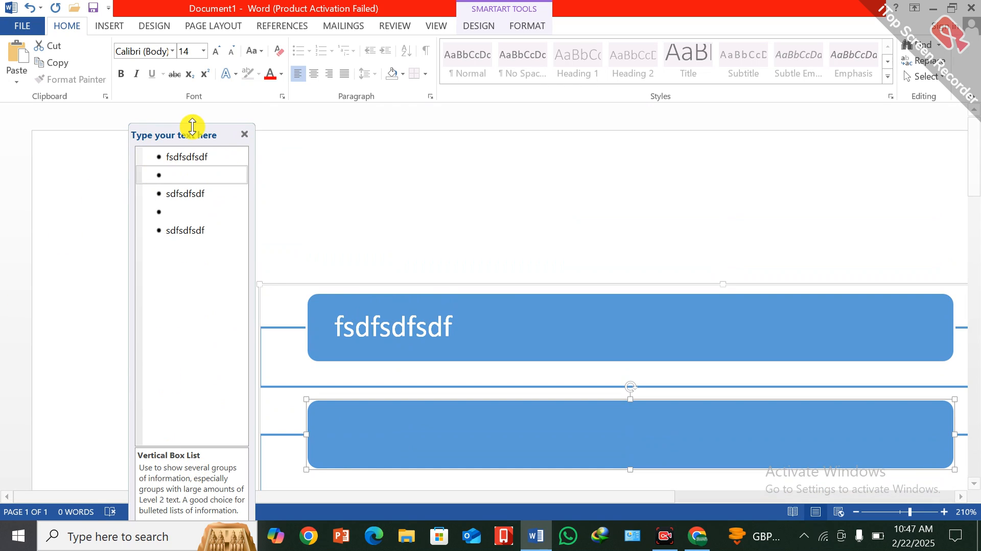
pyautogui.click(243, 135)
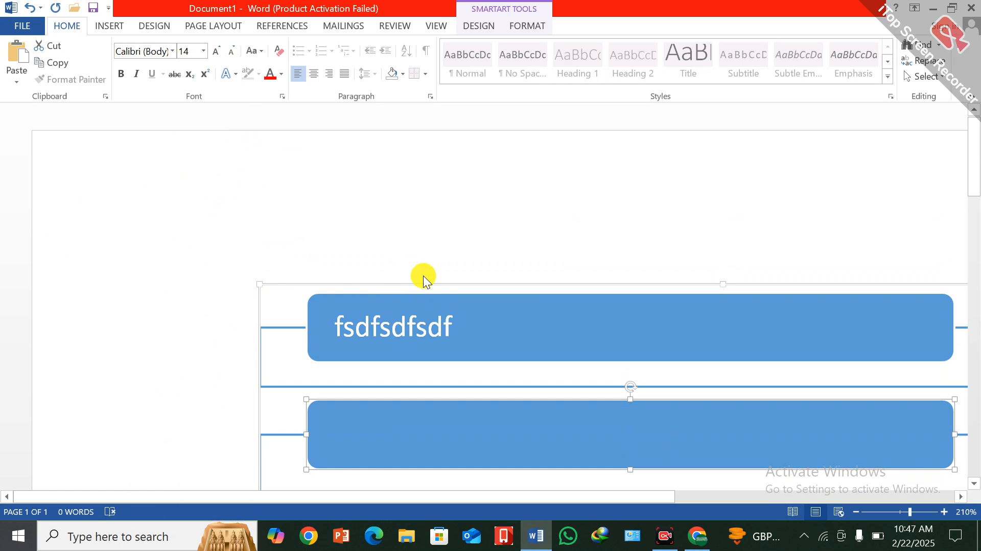
pyautogui.click(458, 321)
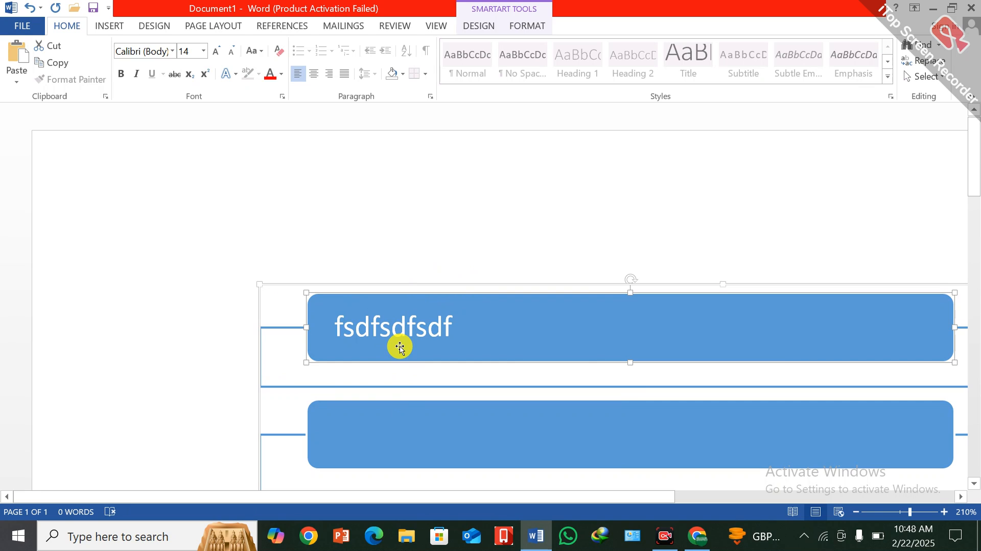
# Undo the SmartArt edits and insertion, the object deletions and the last frame resize.
pyautogui.hotkey('ctrl', 'z')
pyautogui.hotkey('ctrl', 'z')
pyautogui.hotkey('ctrl', 'z')
pyautogui.hotkey('ctrl', 'z')
pyautogui.hotkey('ctrl', 'z')
pyautogui.hotkey('ctrl', 'z')
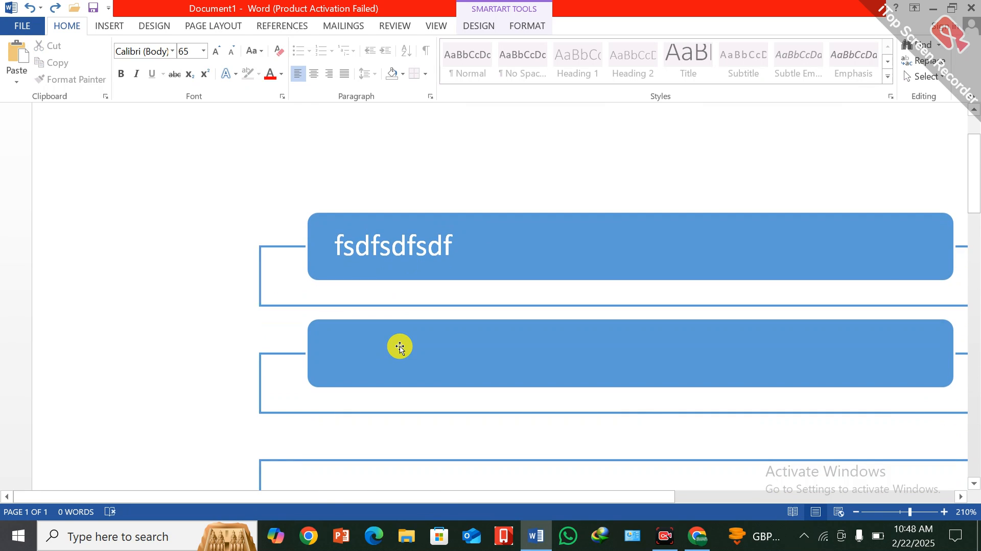
pyautogui.hotkey('ctrl', 'z')
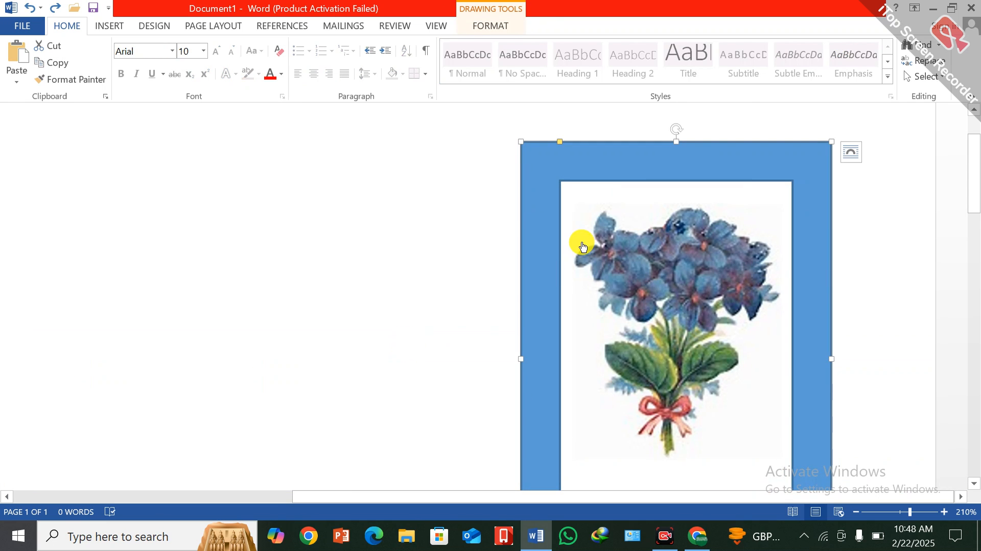
# Delete the frame shape and the flower picture to leave the page blank.
pyautogui.hotkey('ctrl', 'z')
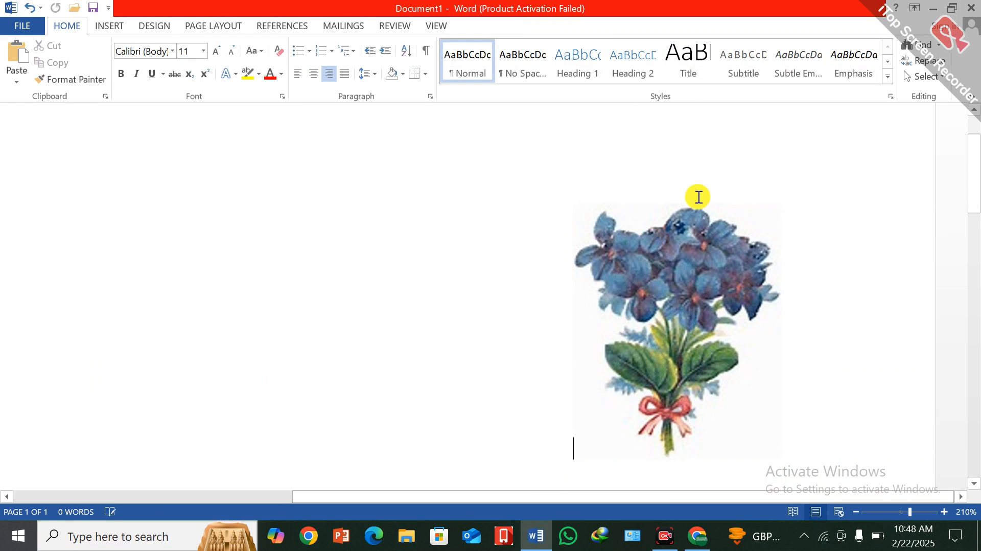
pyautogui.click(701, 244)
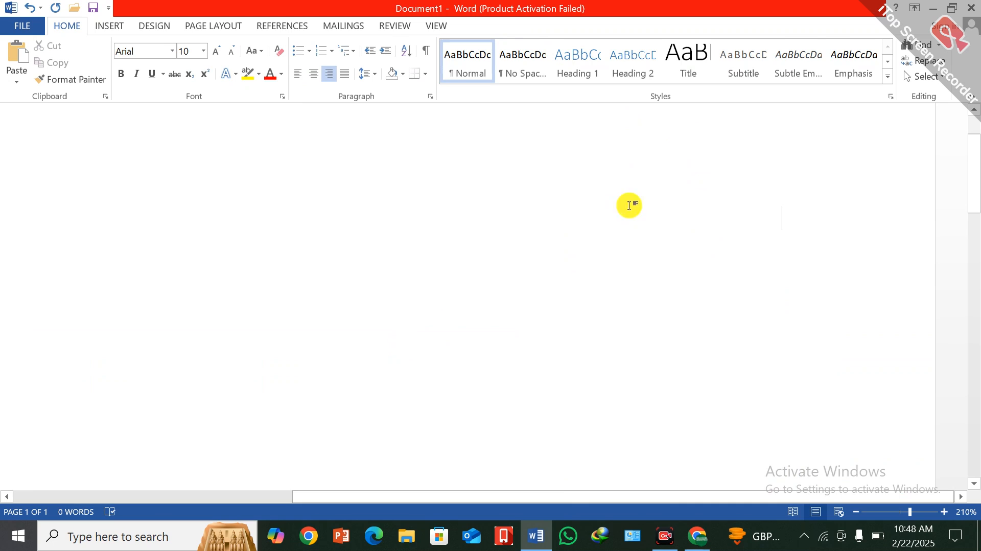
# Check which open windows are available for inserting as a screenshot.
pyautogui.click(121, 23)
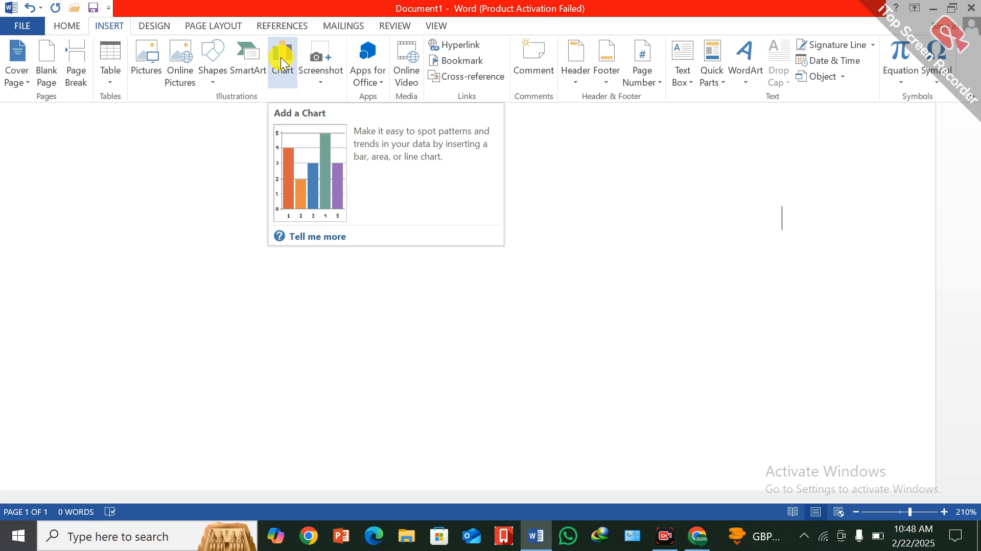
pyautogui.click(317, 83)
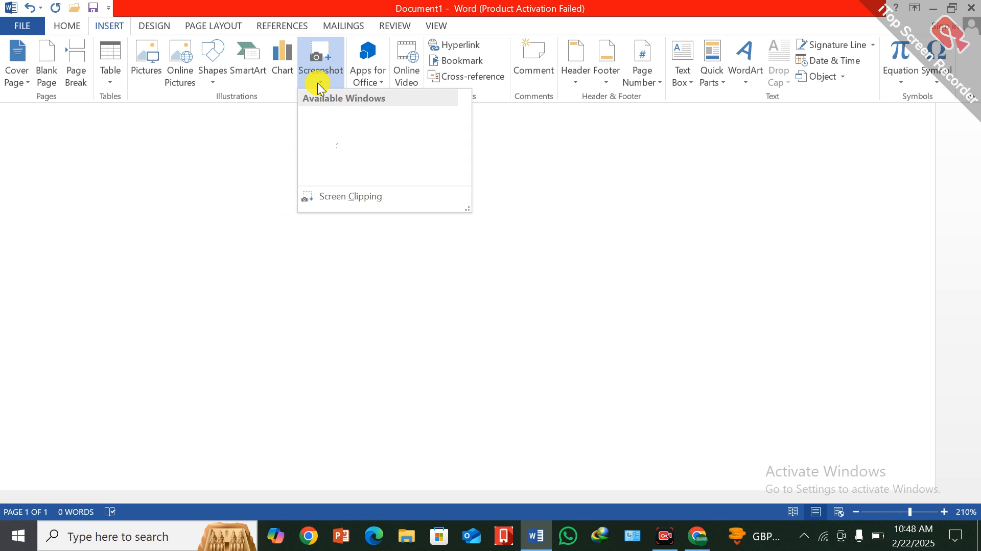
pyautogui.click(318, 83)
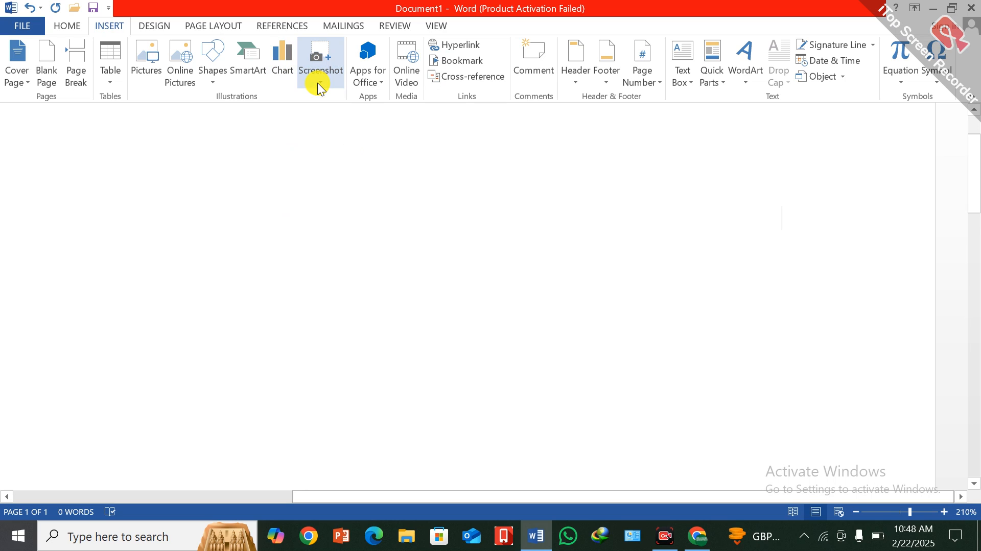
# Minimize the document, start PowerPoint and dismiss the Office activation wizard.
pyautogui.click(931, 9)
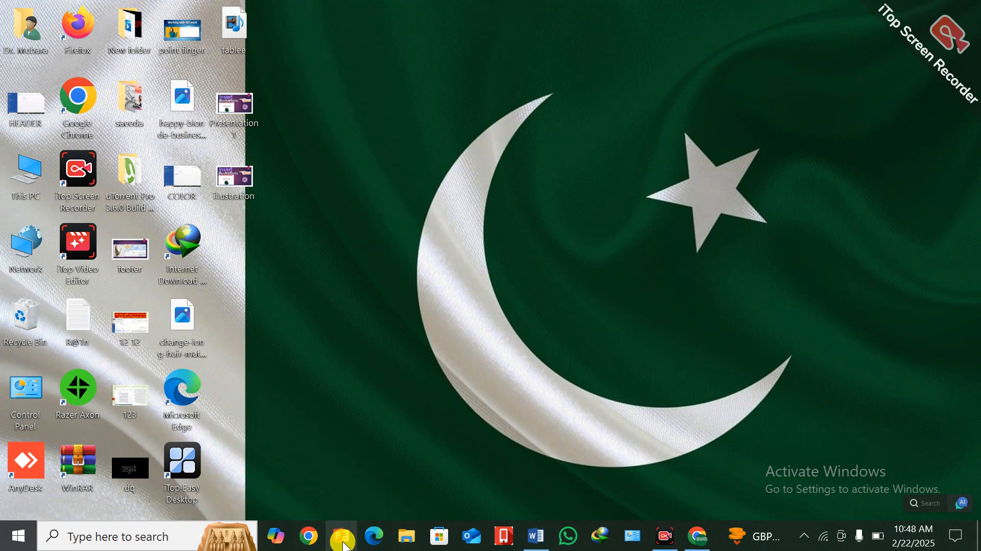
pyautogui.click(343, 541)
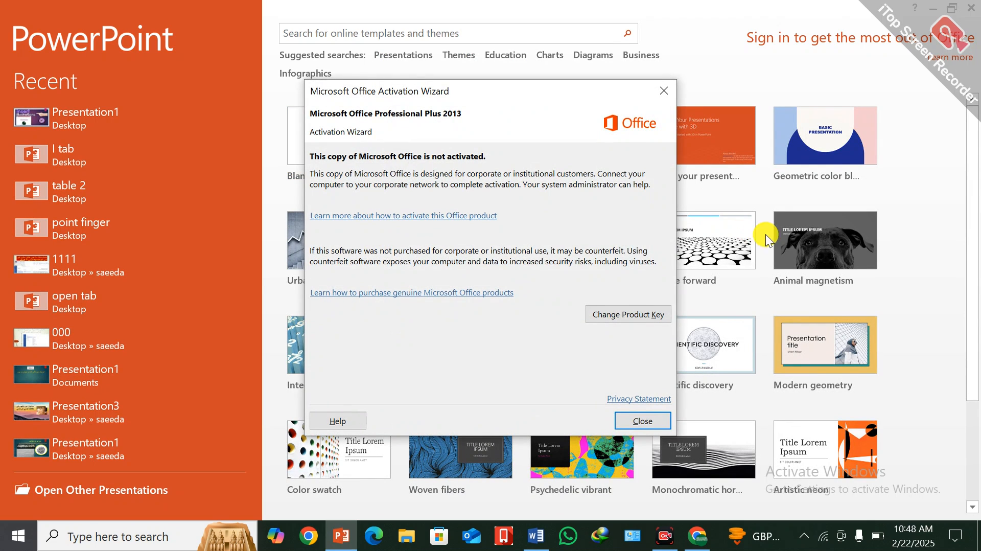
pyautogui.click(821, 350)
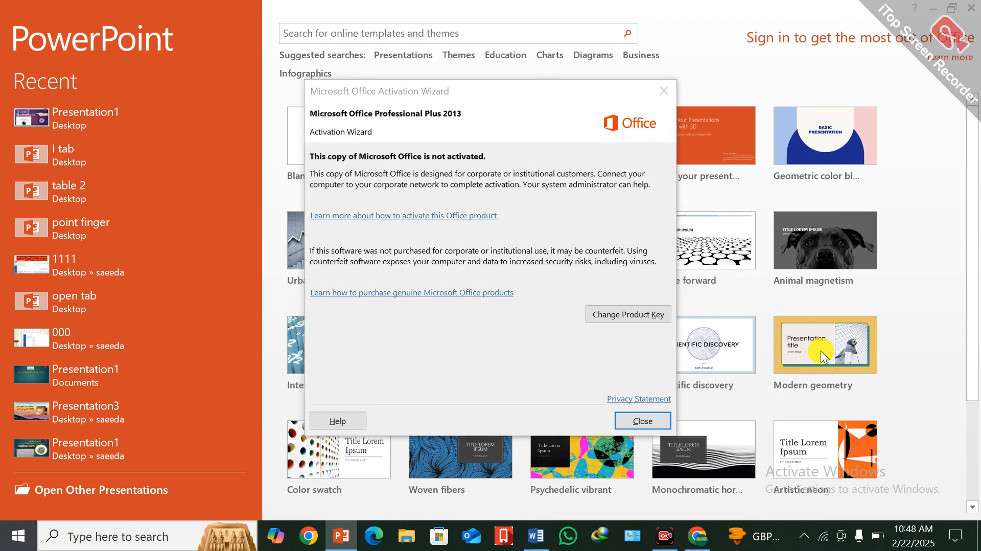
pyautogui.click(663, 91)
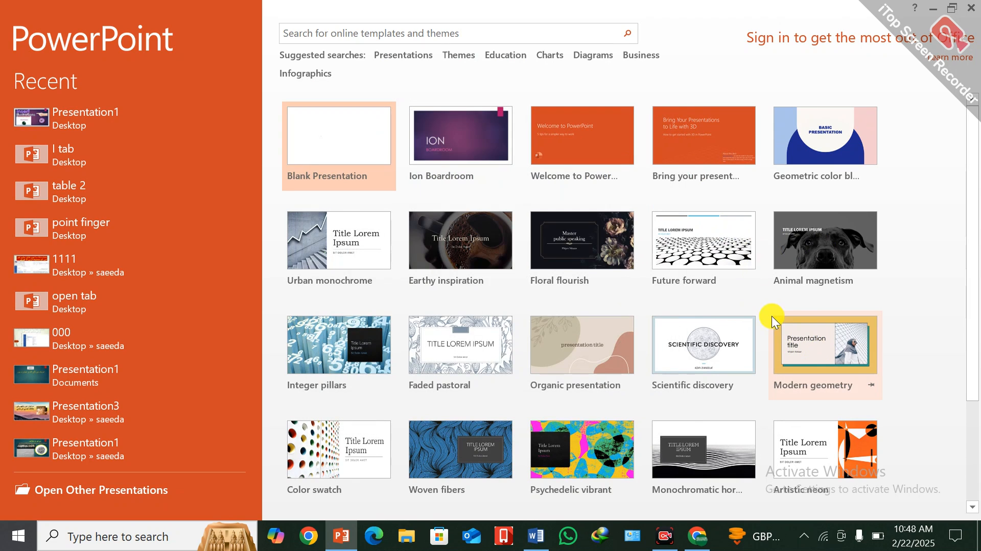
# Try to create a presentation from the Modern geometry template and from the Faded pastoral template.
pyautogui.click(818, 347)
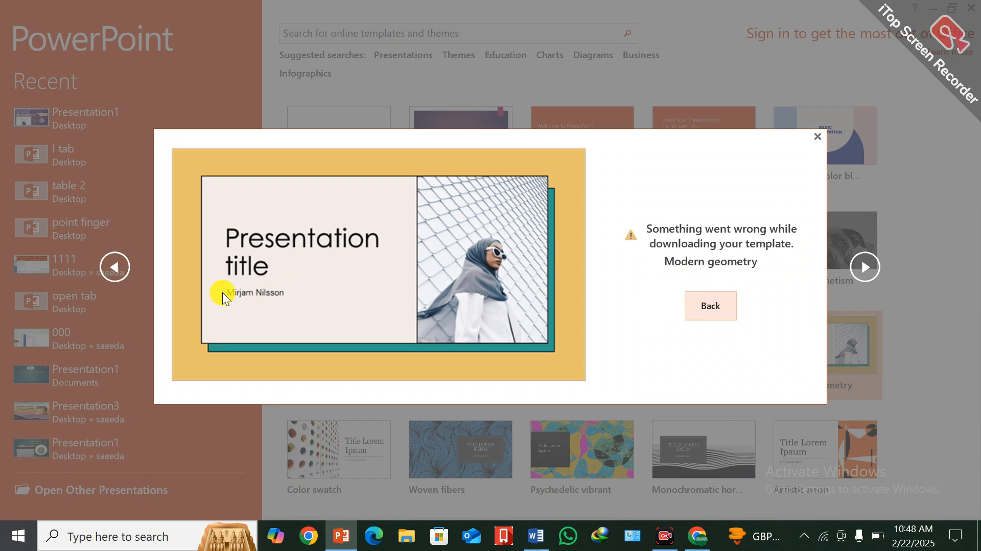
pyautogui.click(707, 307)
pyautogui.click(635, 216)
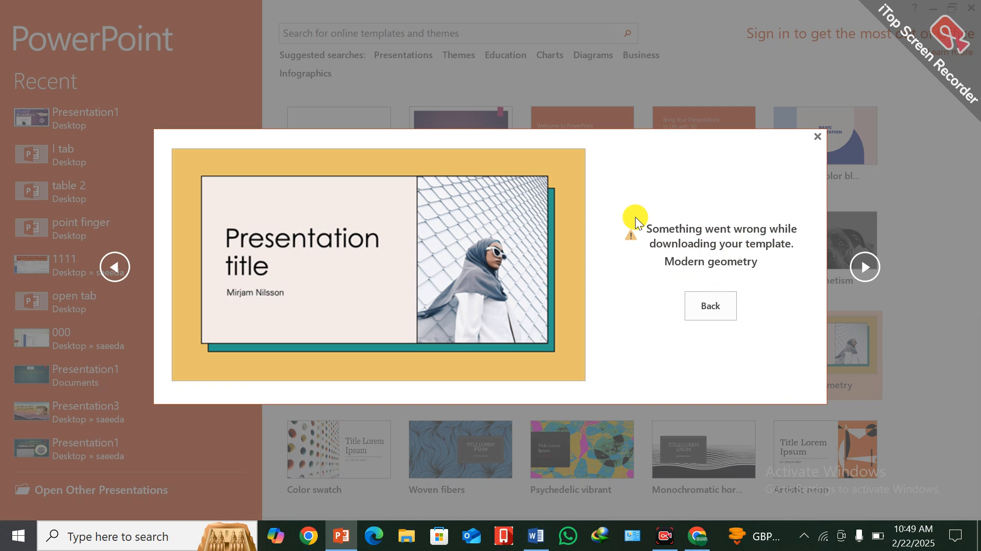
pyautogui.click(818, 136)
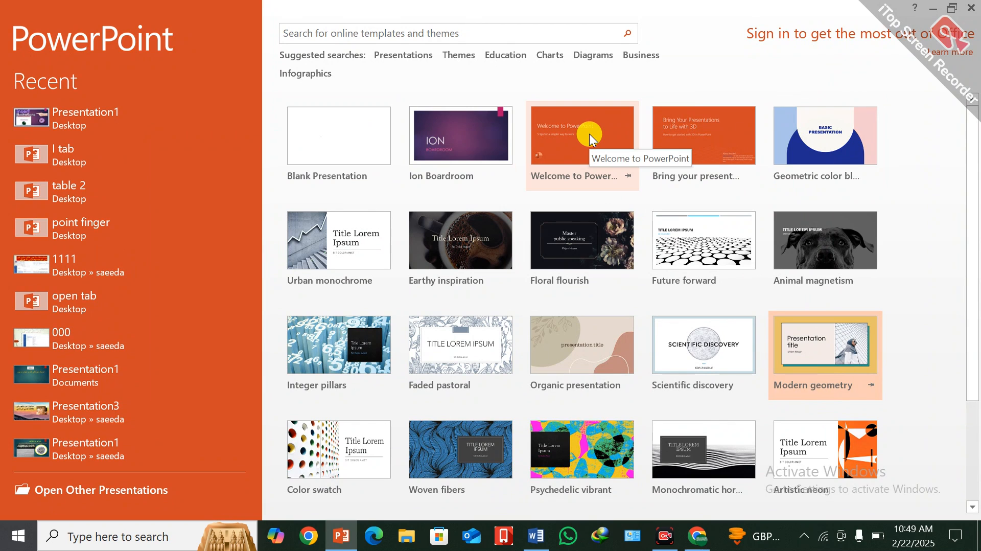
pyautogui.click(460, 345)
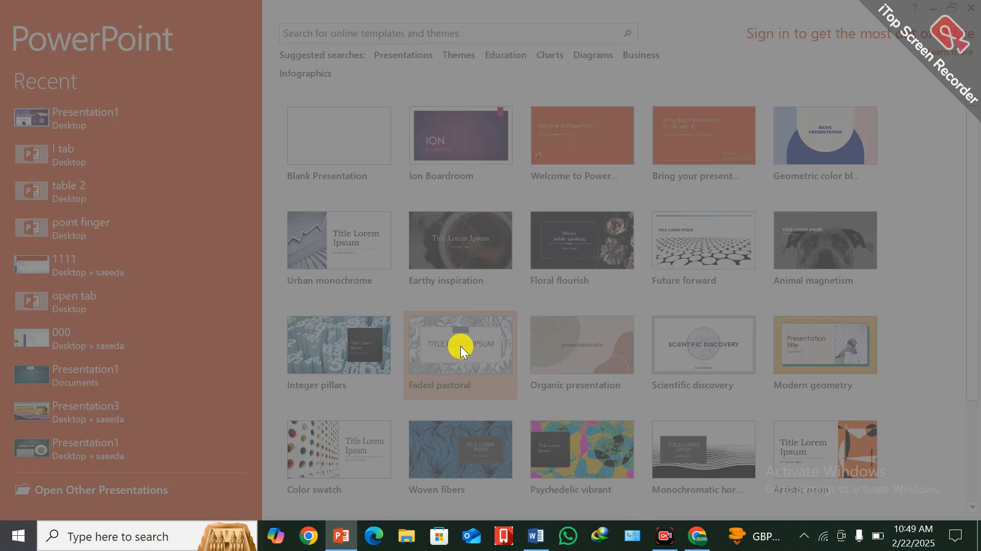
pyautogui.click(621, 211)
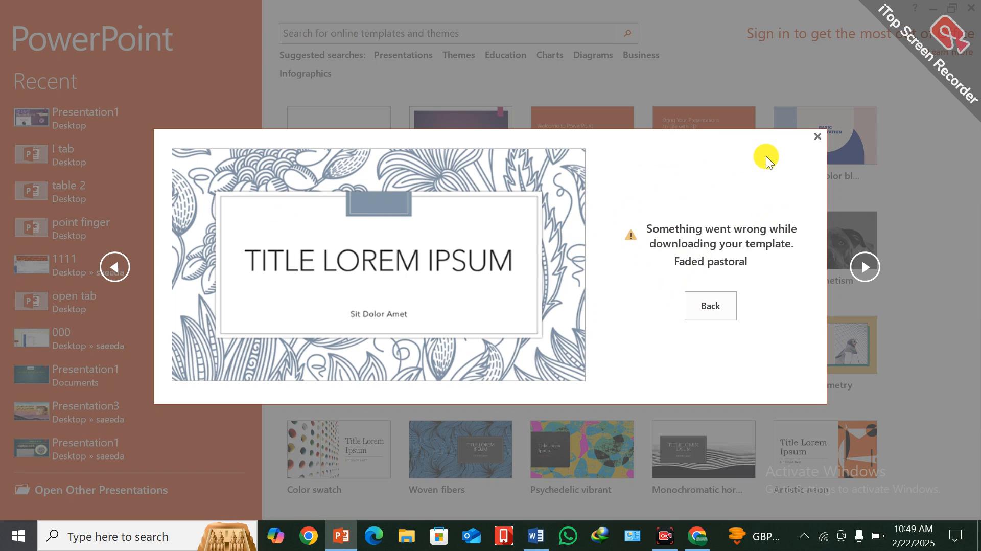
pyautogui.click(819, 137)
# Create a new presentation from the Ion Boardroom template.
pyautogui.click(455, 142)
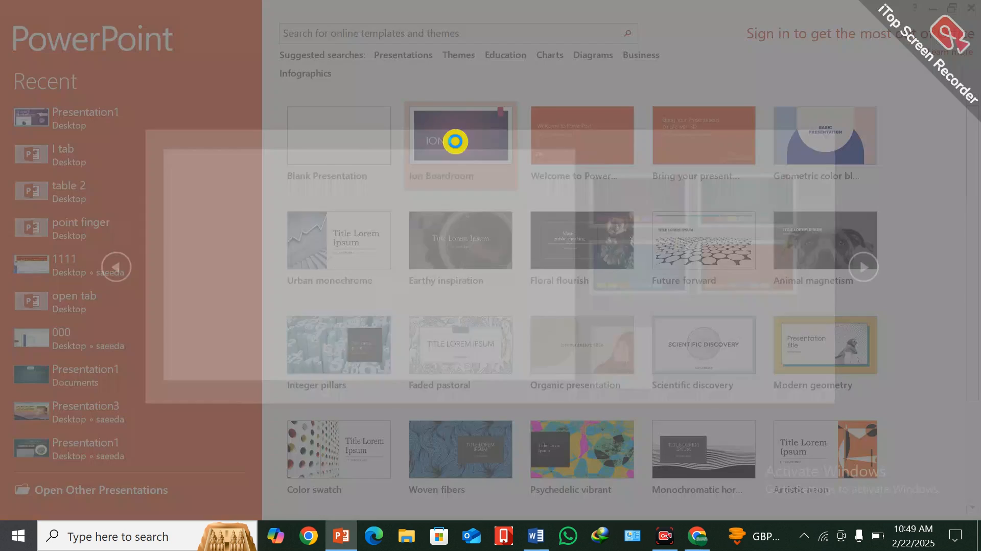
pyautogui.doubleClick(760, 211)
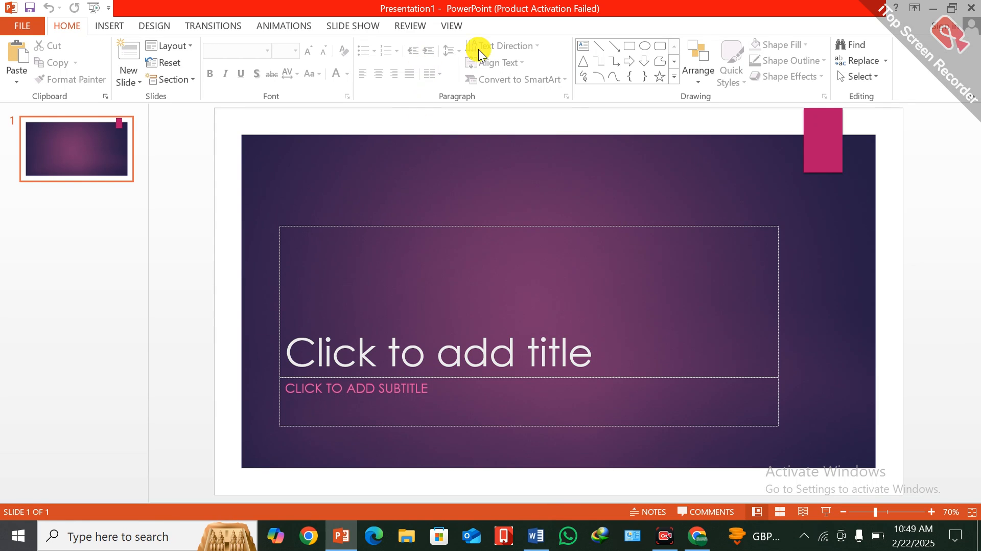
# Switch back to Word and insert a screenshot of the PowerPoint window into the blank document.
pyautogui.click(532, 541)
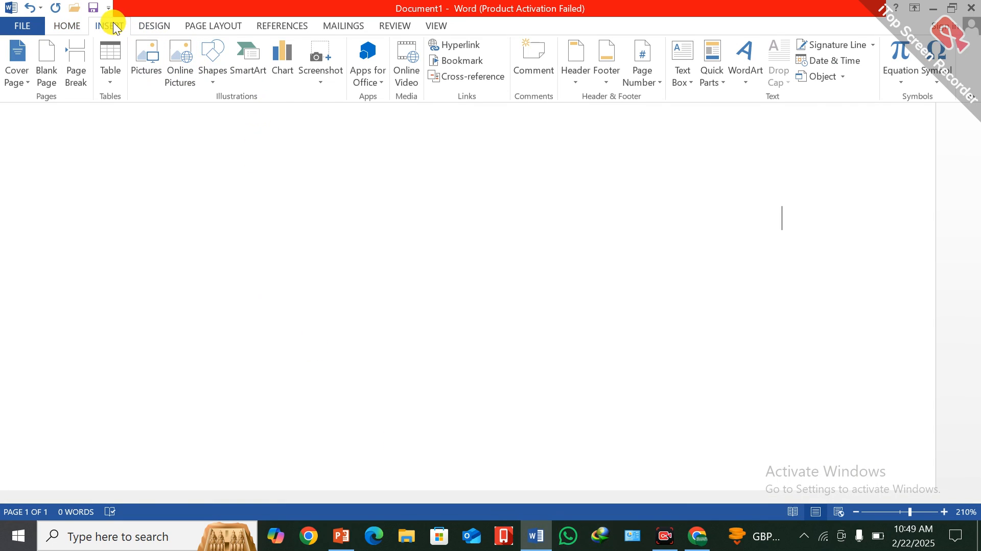
pyautogui.click(317, 86)
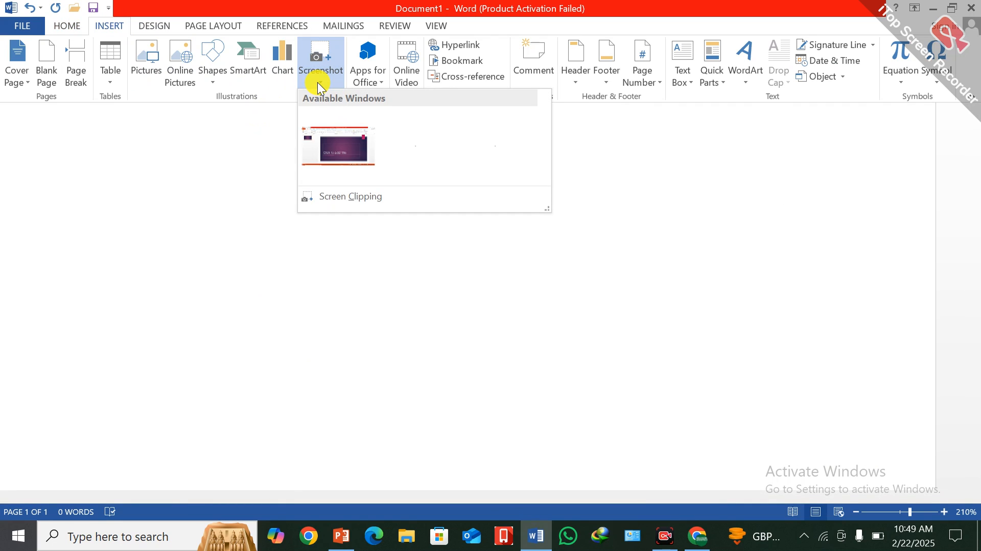
pyautogui.click(337, 140)
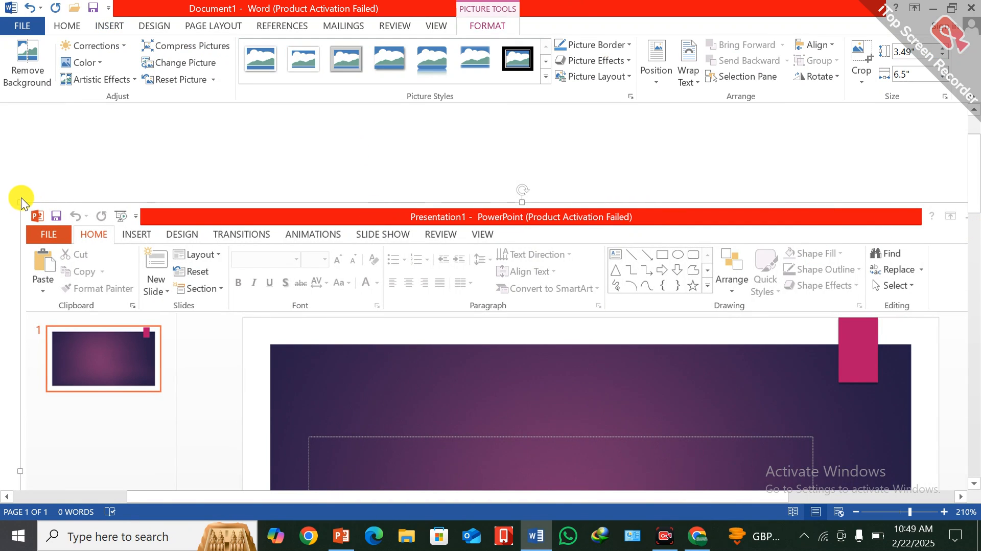
# Shrink the inserted screenshot proportionally to about 2.41" high by 4.49" wide and centre it on the page.
pyautogui.moveTo(22, 199); pyautogui.dragTo(577, 323)
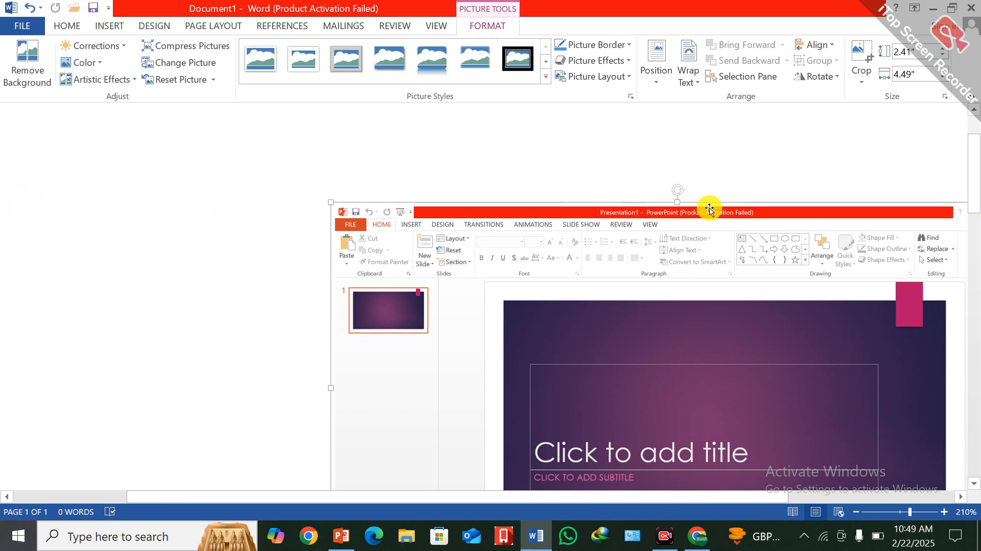
pyautogui.moveTo(709, 203); pyautogui.dragTo(471, 195)
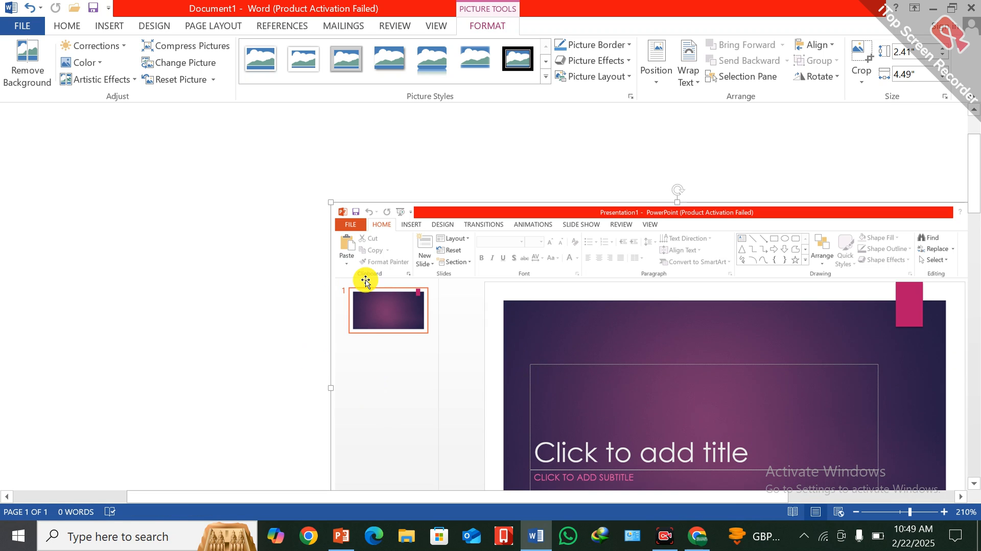
pyautogui.click(67, 25)
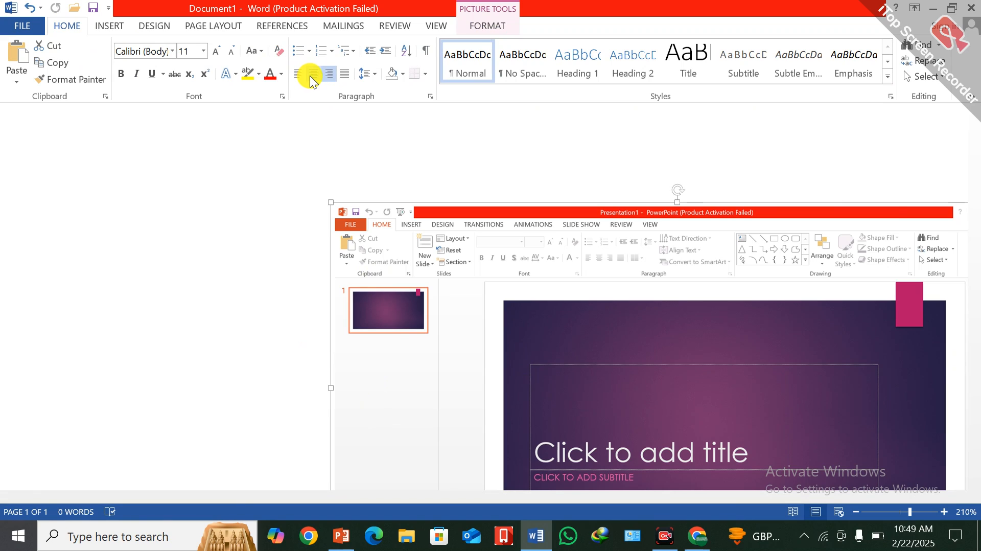
pyautogui.click(308, 75)
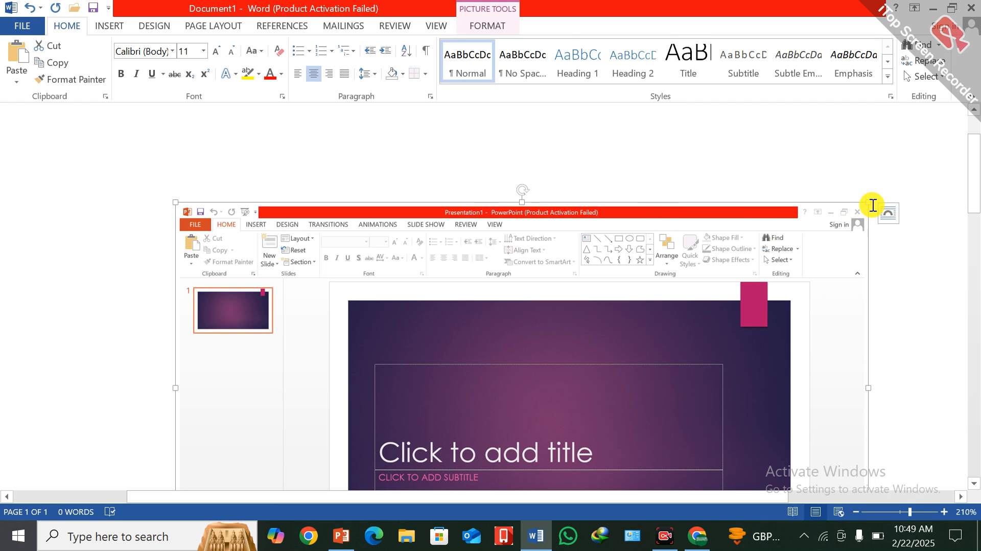
# Shrink the centred screenshot proportionally to about half its size and close the document.
pyautogui.moveTo(869, 202); pyautogui.dragTo(423, 391)
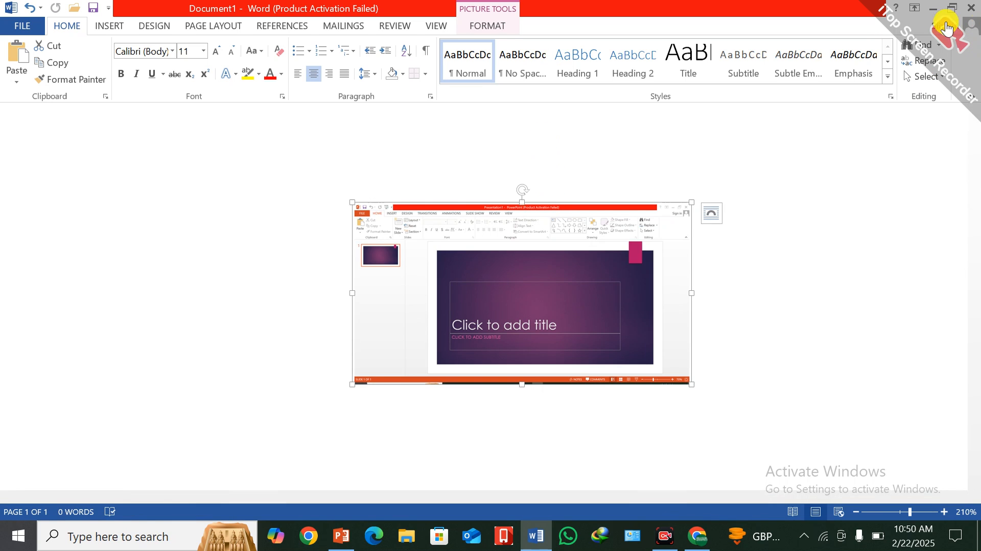
pyautogui.click(971, 10)
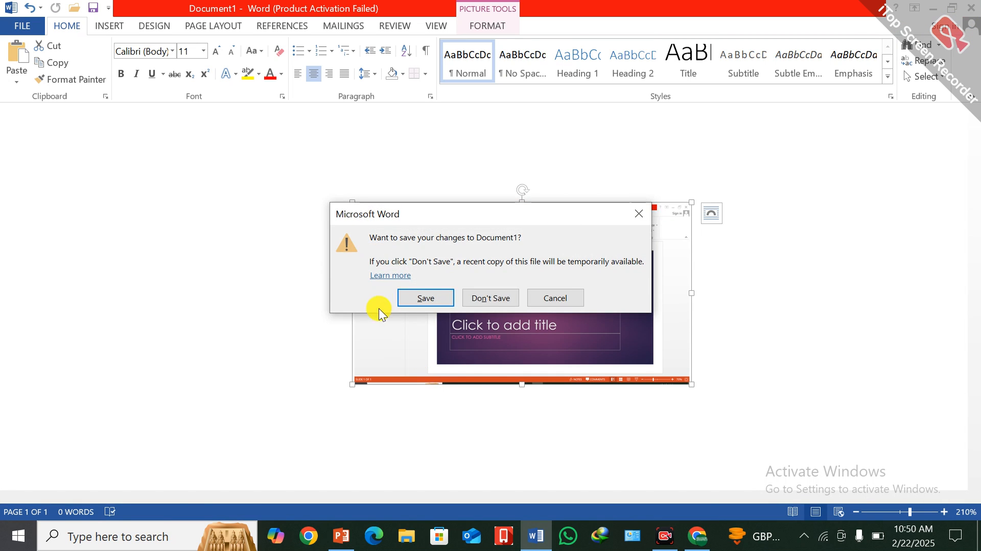